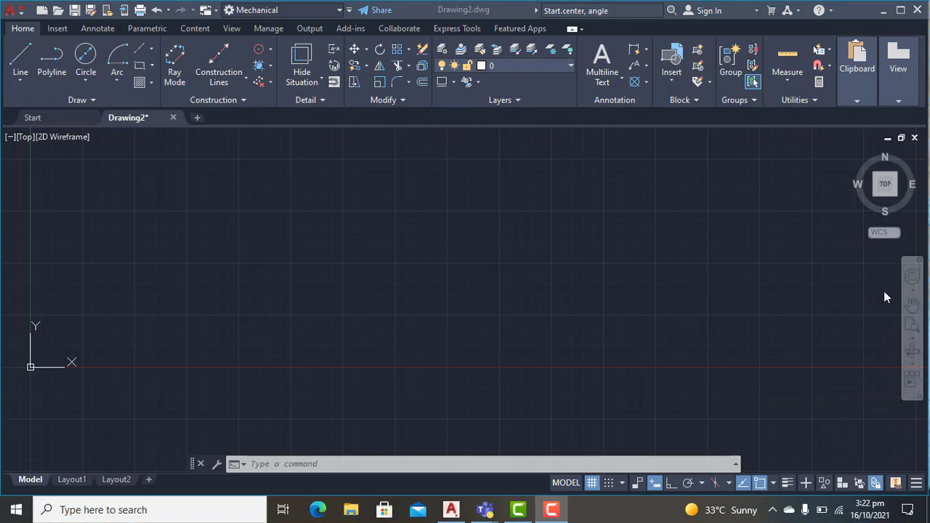
- Pan the empty drawing right and down, then bring up the Arc construction methods list
click(322, 288)
click(396, 294)
mouse_move(390, 294)
mouse_down()
mouse_move(825, 312)
mouse_move(901, 293)
mouse_up()
click(913, 305)
mouse_move(287, 293)
mouse_down()
mouse_move(407, 332)
mouse_move(397, 327)
mouse_up()
key(Escape)
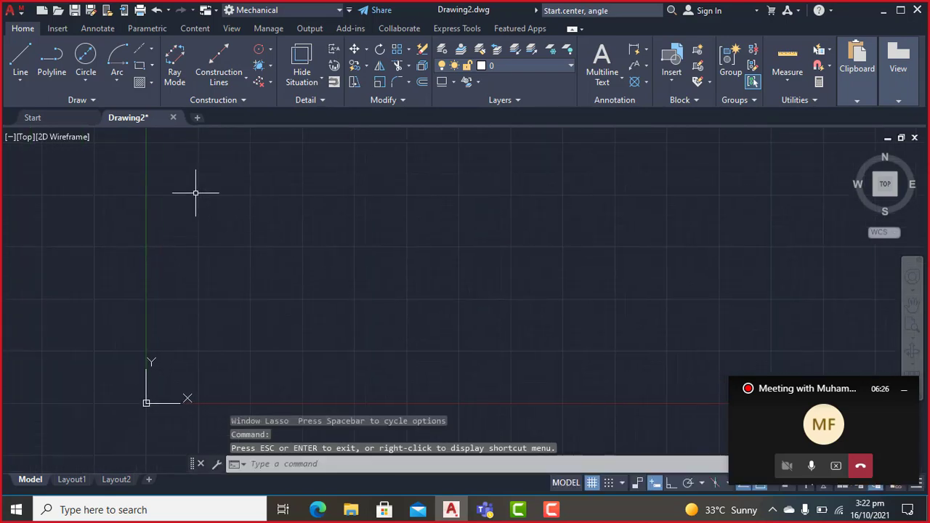
click(118, 81)
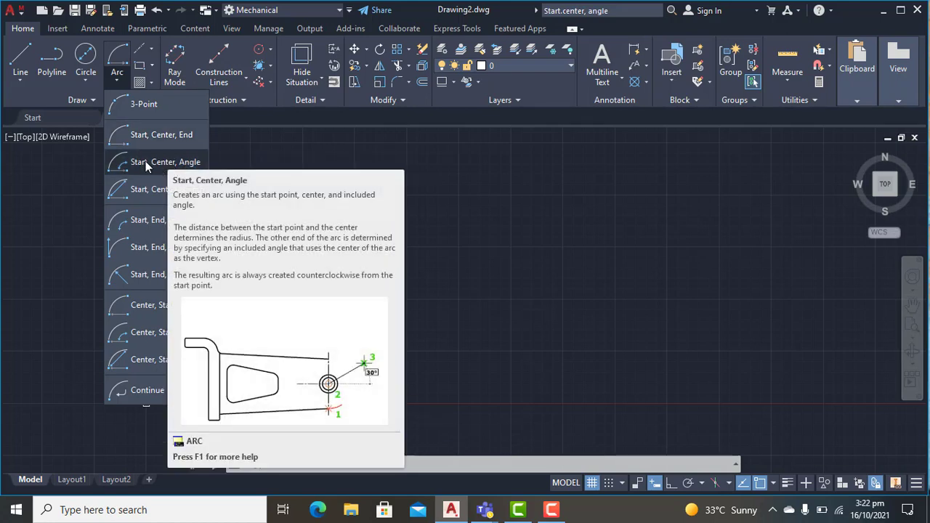
- Draw a 3-Point arc from above the origin curving over to the right
click(146, 105)
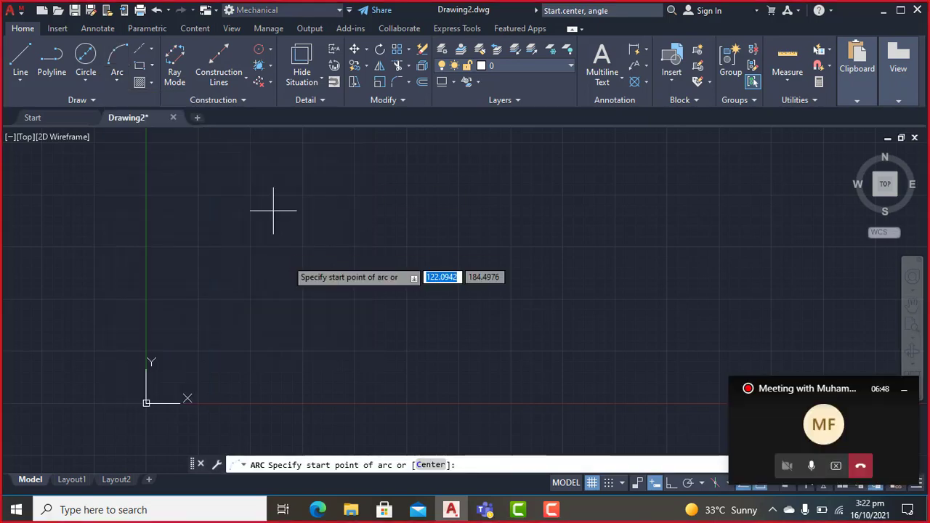
click(145, 355)
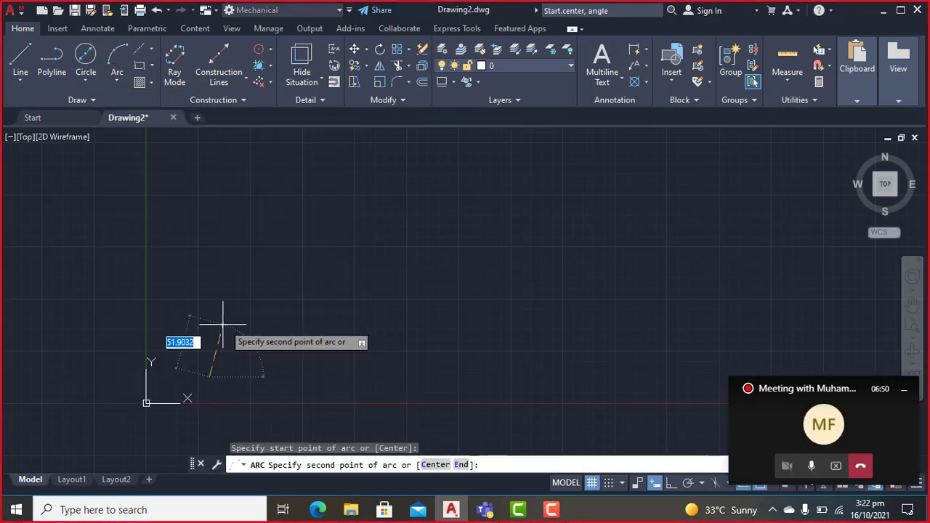
click(251, 306)
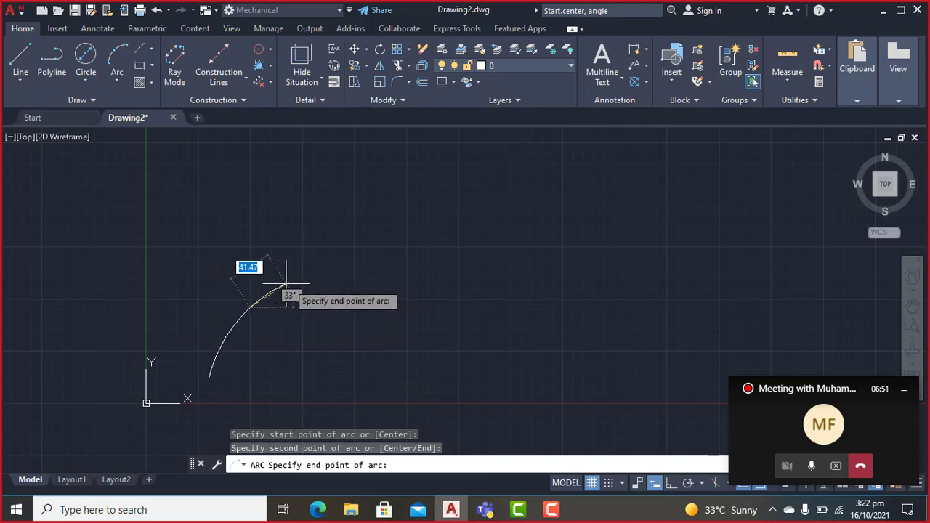
click(373, 288)
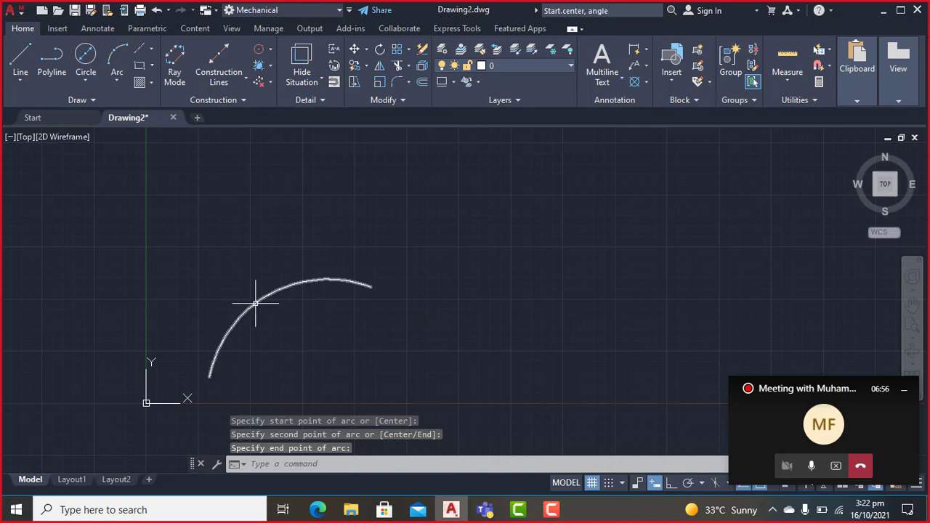
- Pan the view slightly left and down, then exit Pan
click(913, 306)
drag(463, 304, 444, 311)
right_click(444, 308)
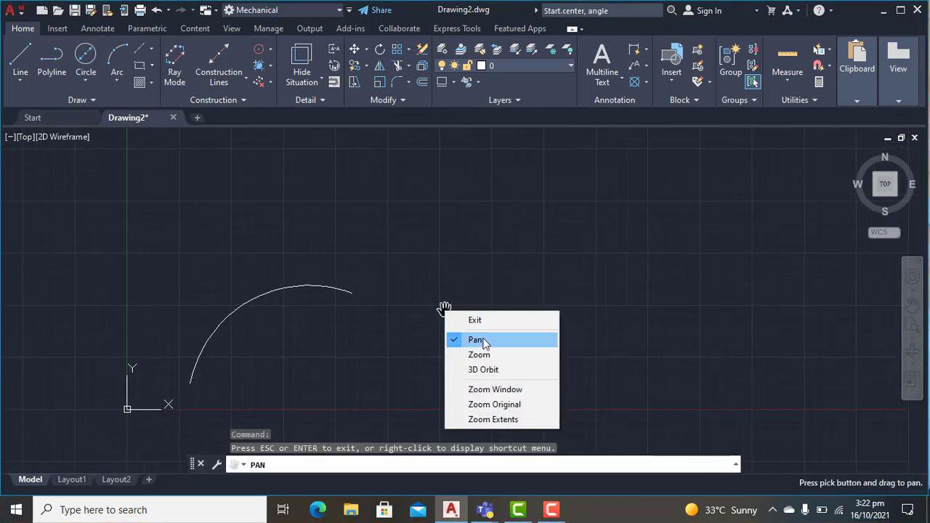
click(472, 321)
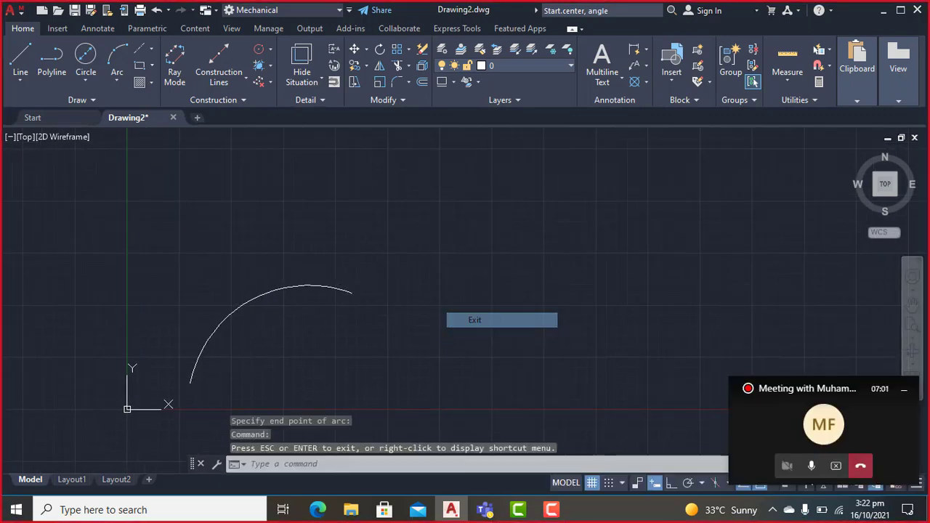
- Draw a bent line right of the arc, ending in a short upward segment
click(21, 56)
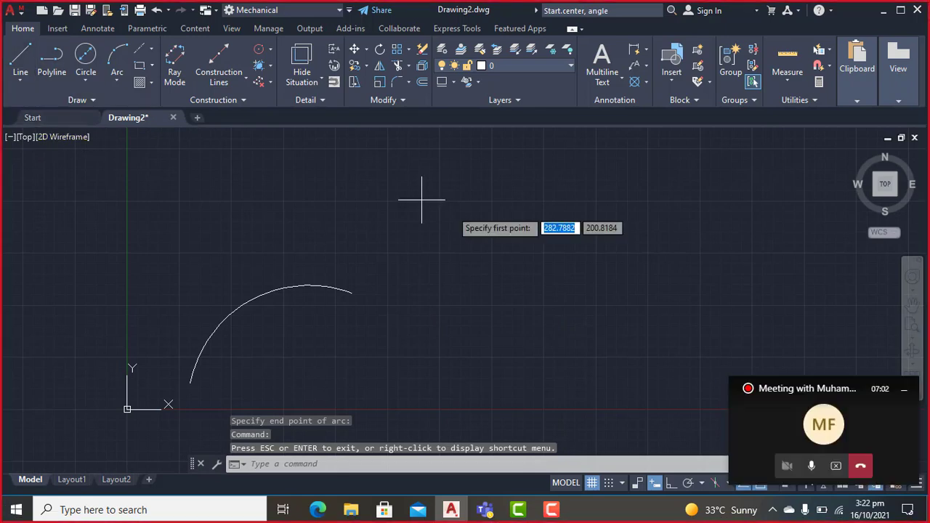
click(407, 308)
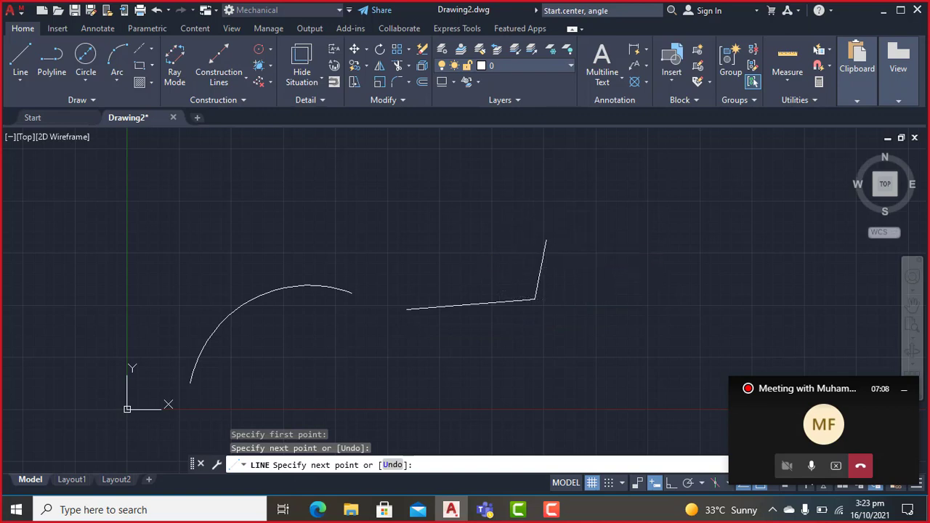
click(546, 239)
key(Escape)
key(Escape)
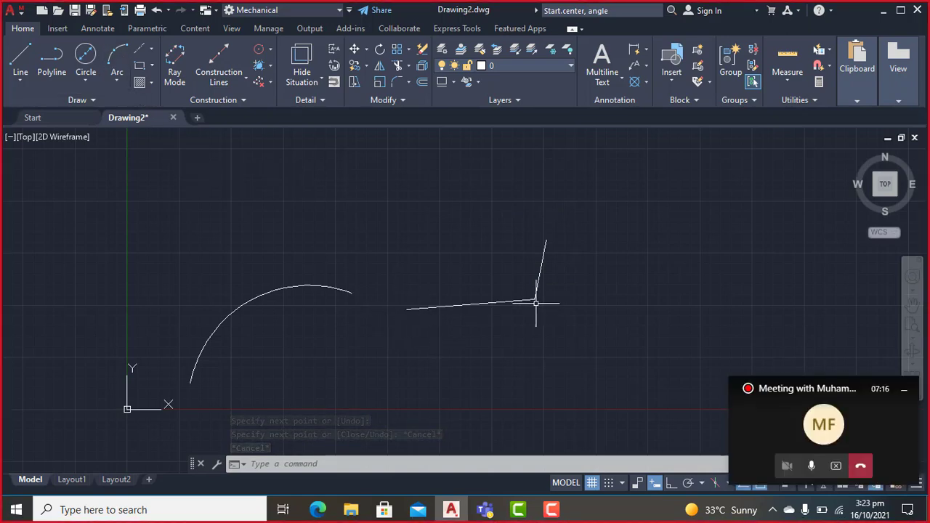
- Draw an arc through the line's left end, corner and top, then delete it
click(120, 58)
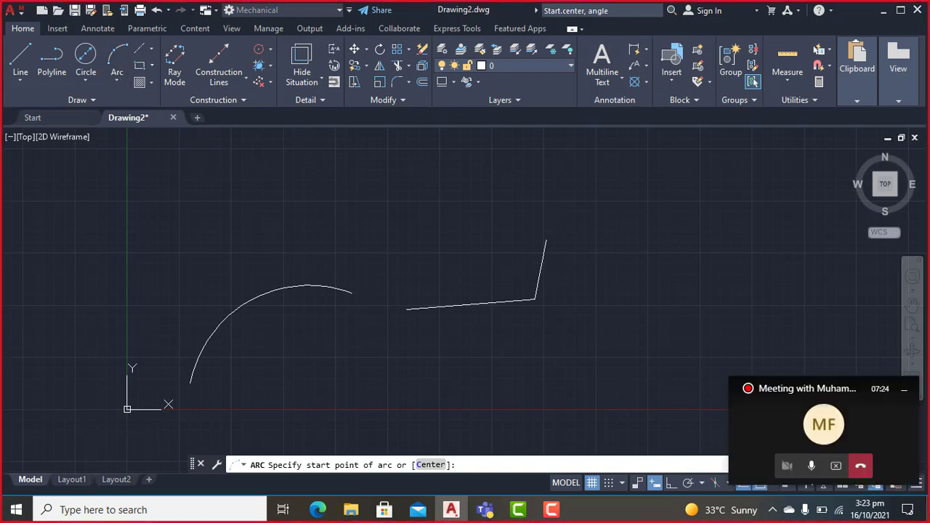
click(117, 62)
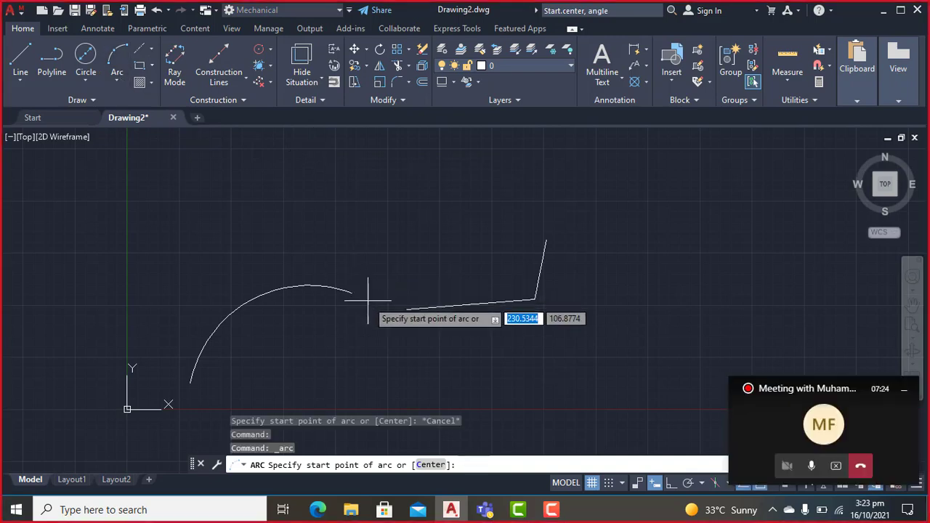
click(407, 308)
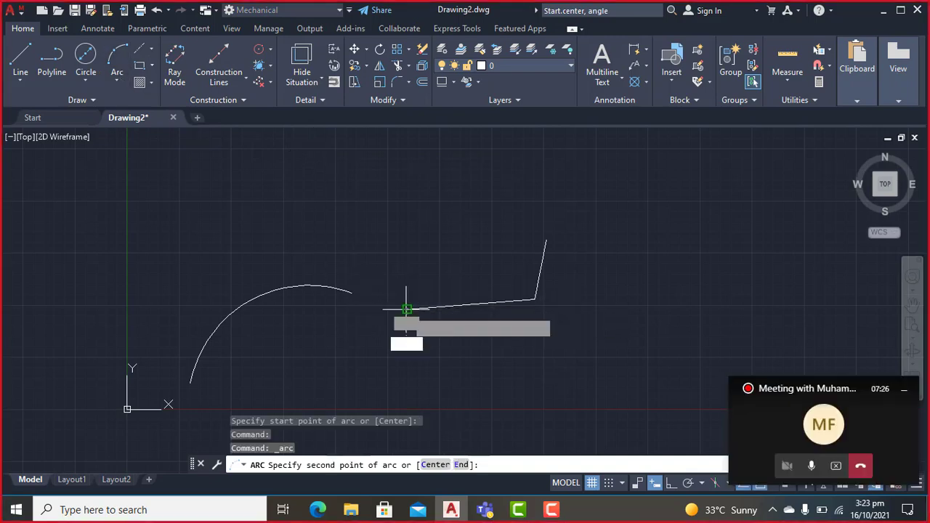
click(534, 299)
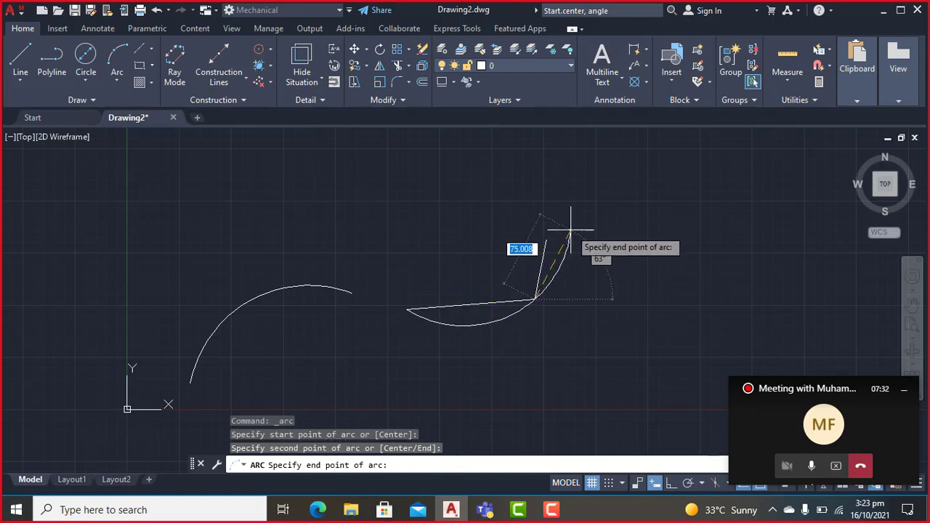
click(550, 243)
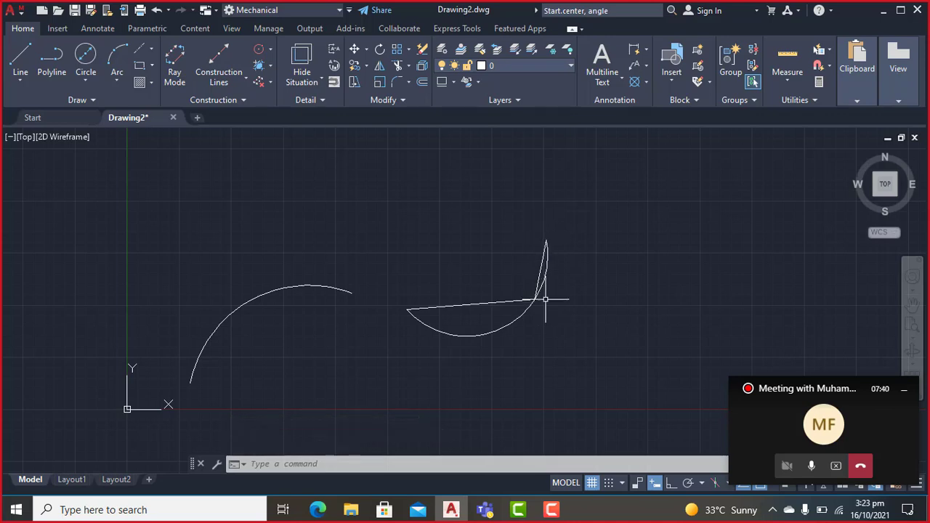
click(518, 316)
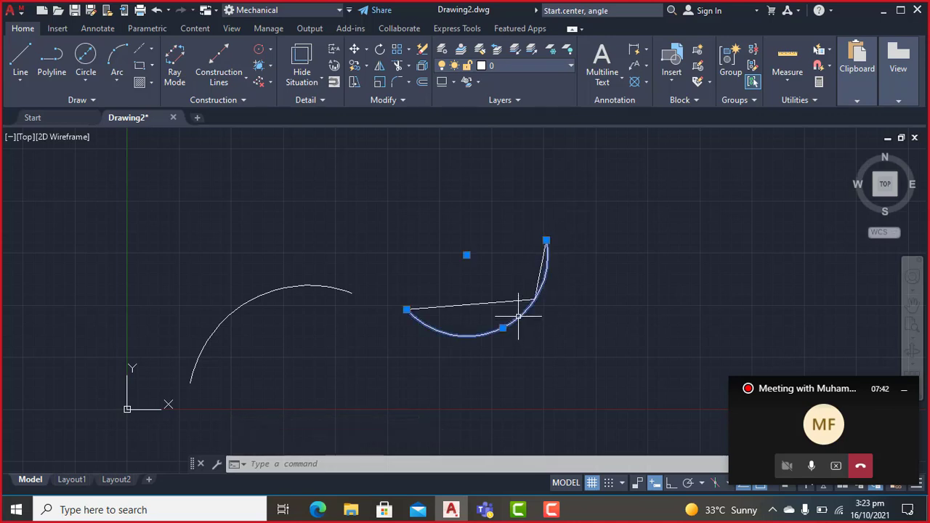
key(Delete)
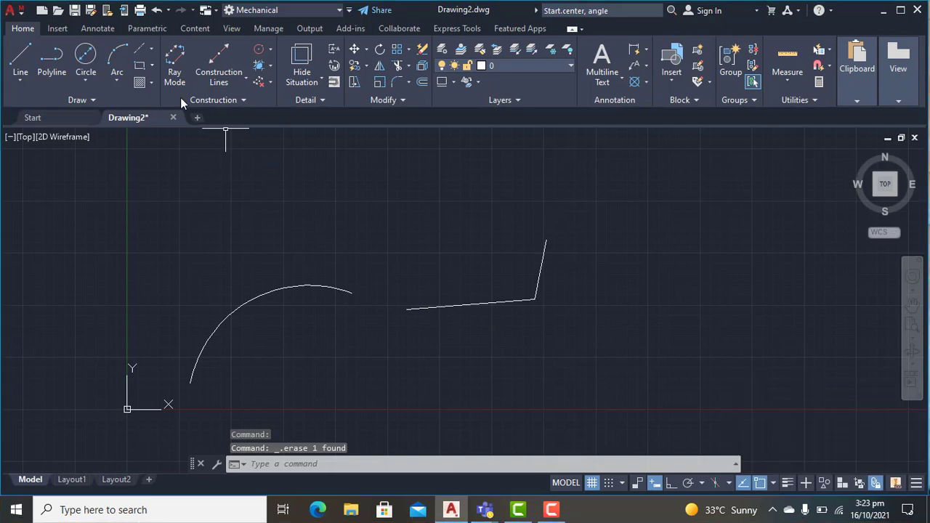
- Draw a large arc from the line's left end through its top endpoint to the corner
click(117, 57)
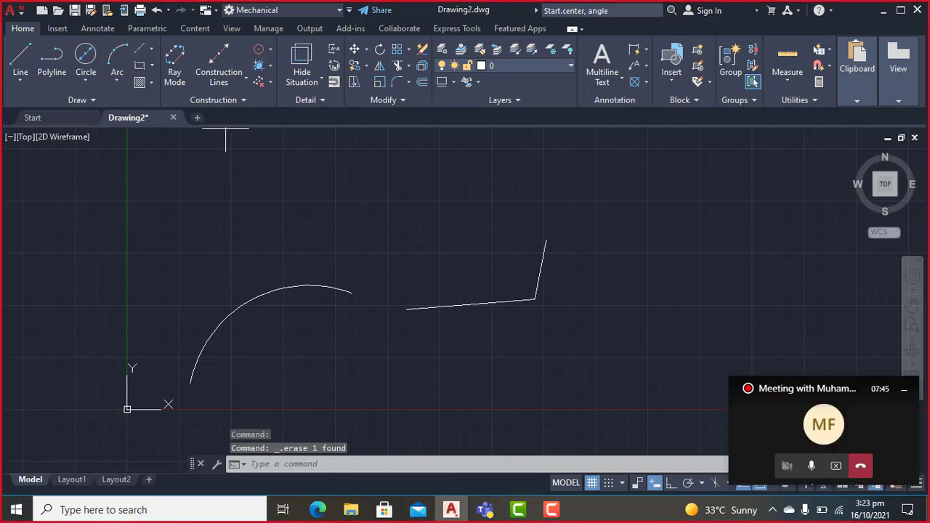
click(407, 309)
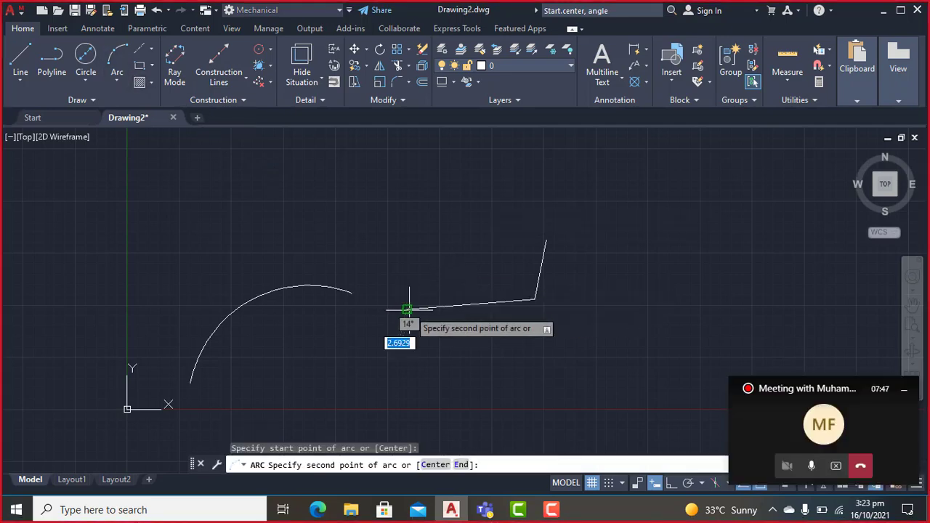
click(546, 241)
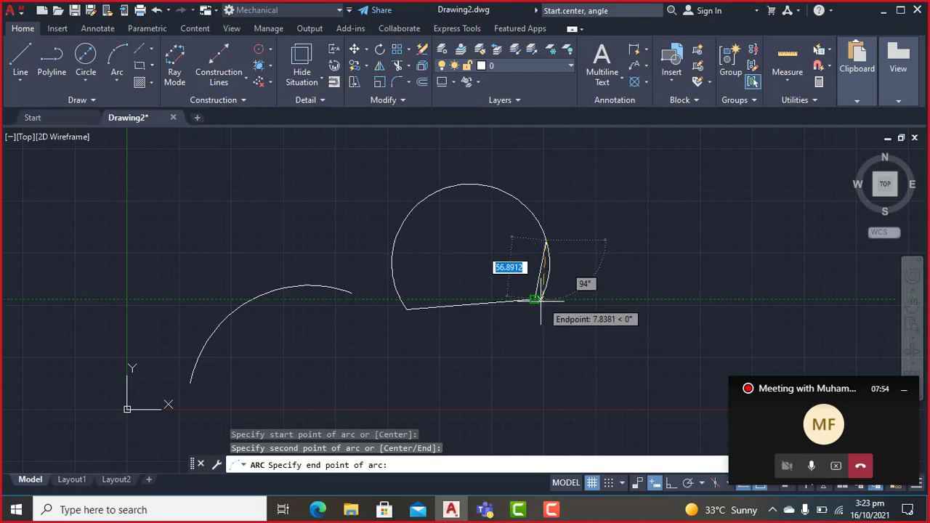
click(534, 299)
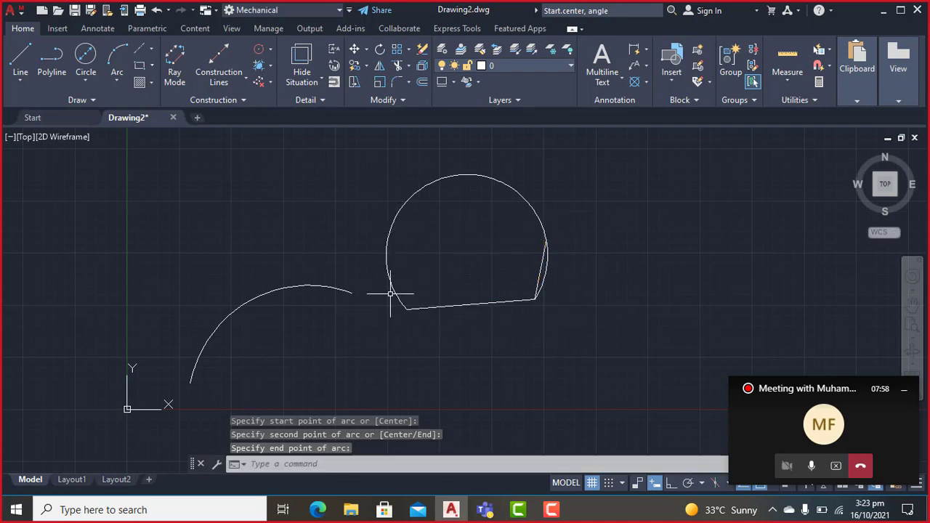
- Erase all four objects with a crossing selection
click(565, 194)
click(159, 399)
key(Delete)
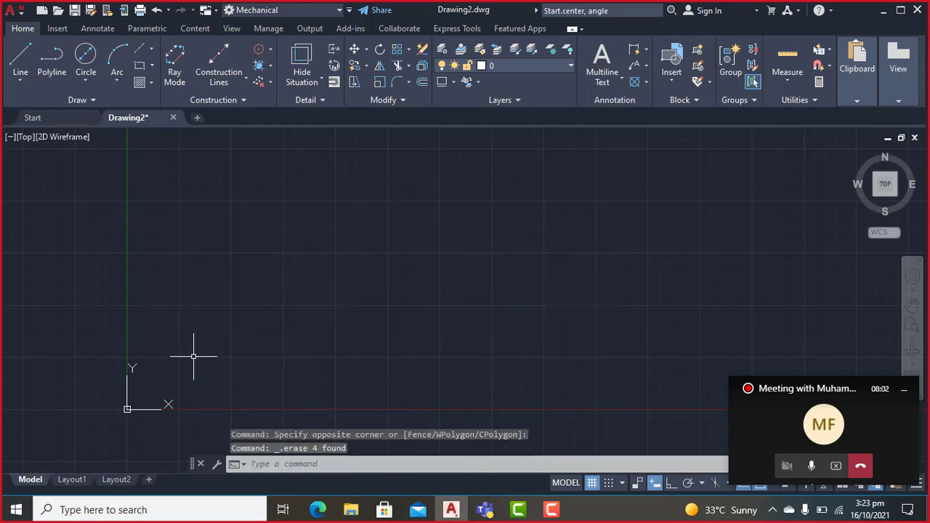
- Draw a single horizontal line segment
click(118, 82)
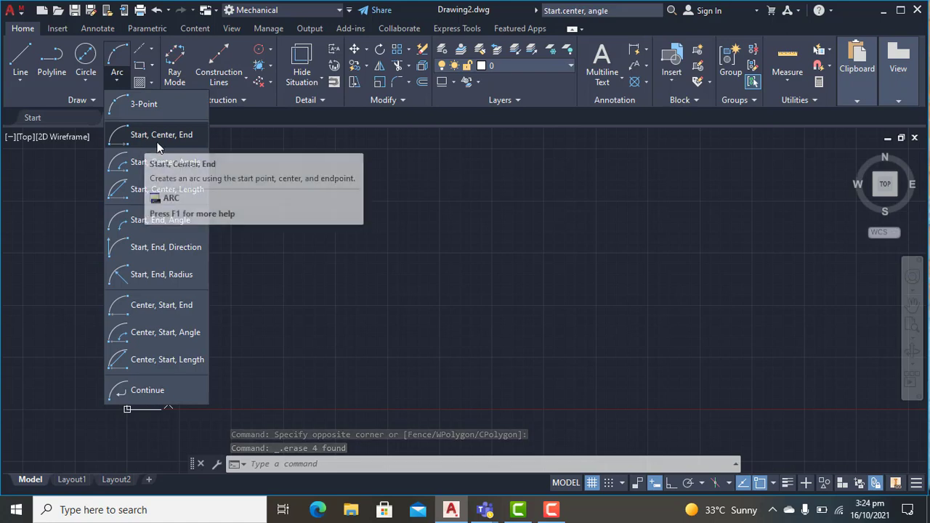
click(21, 59)
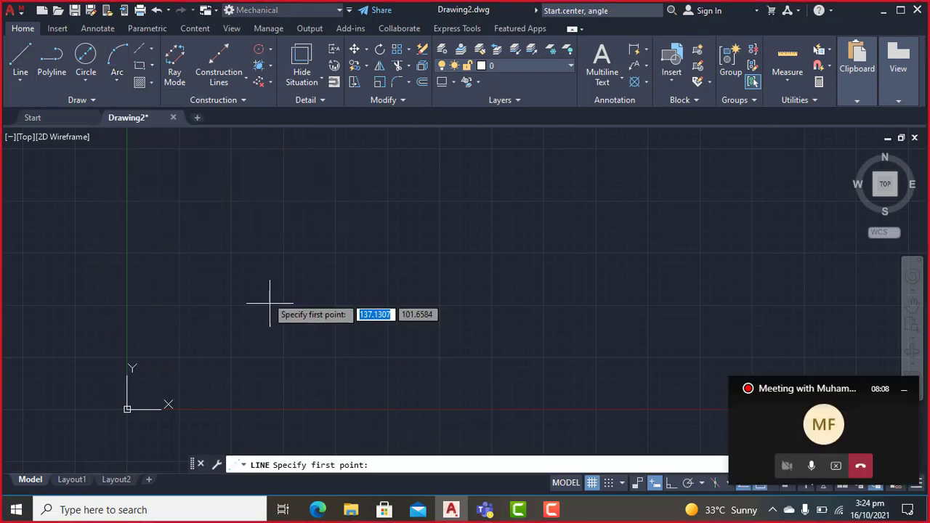
click(240, 281)
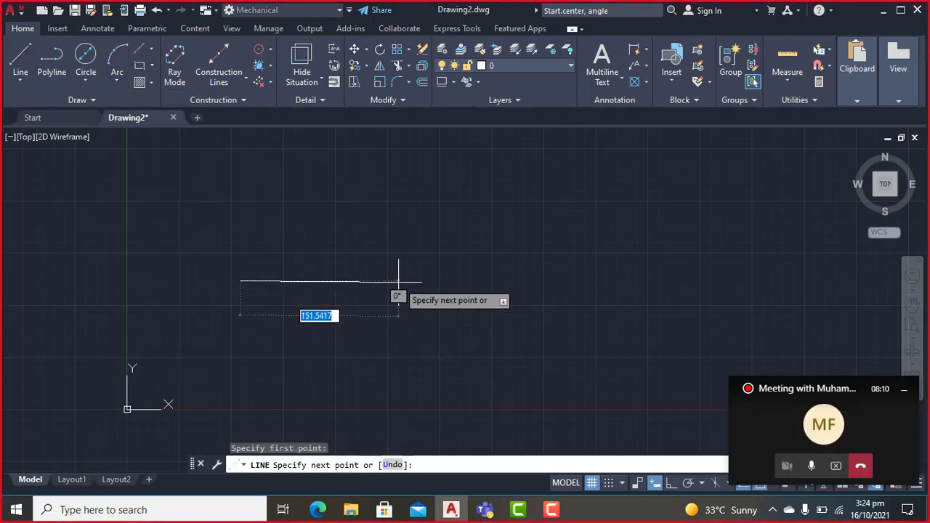
click(398, 281)
key(Escape)
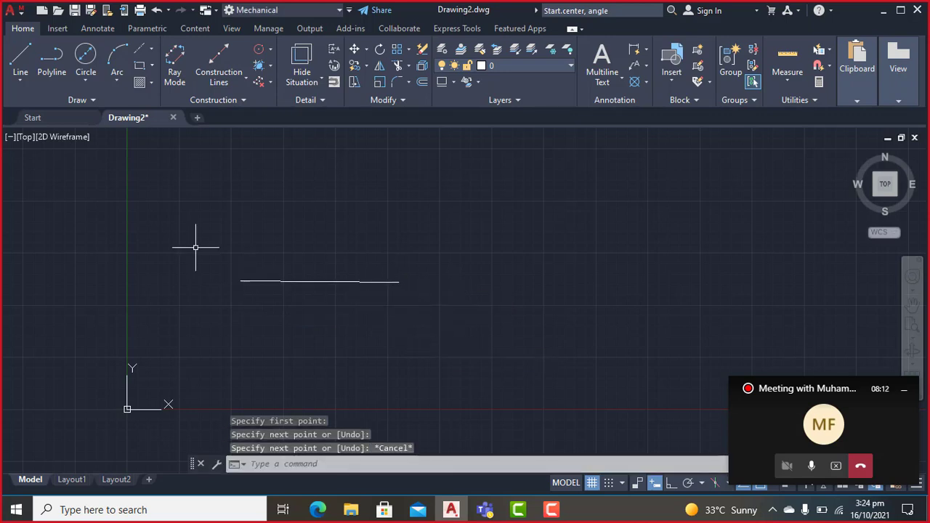
- Add a Start, Center, End arc from the line's left end, centred on its midpoint, to its right end
click(117, 76)
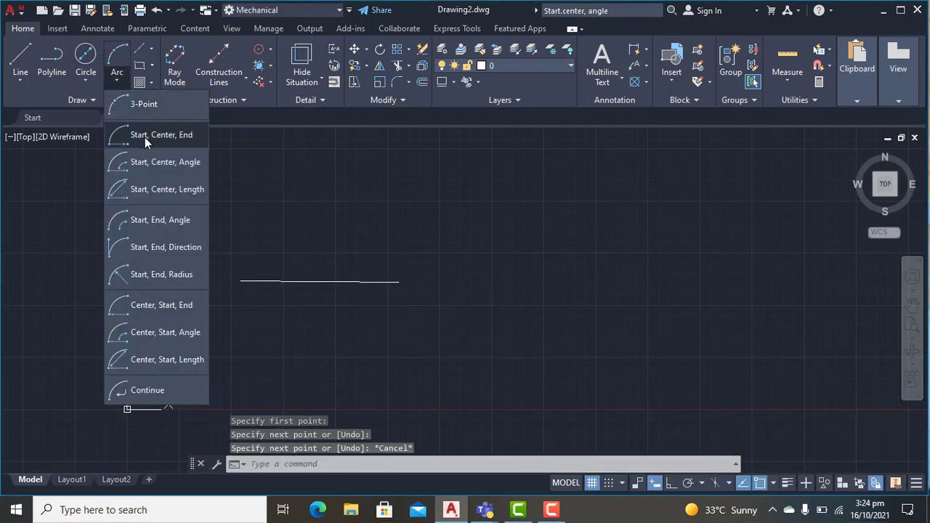
click(144, 137)
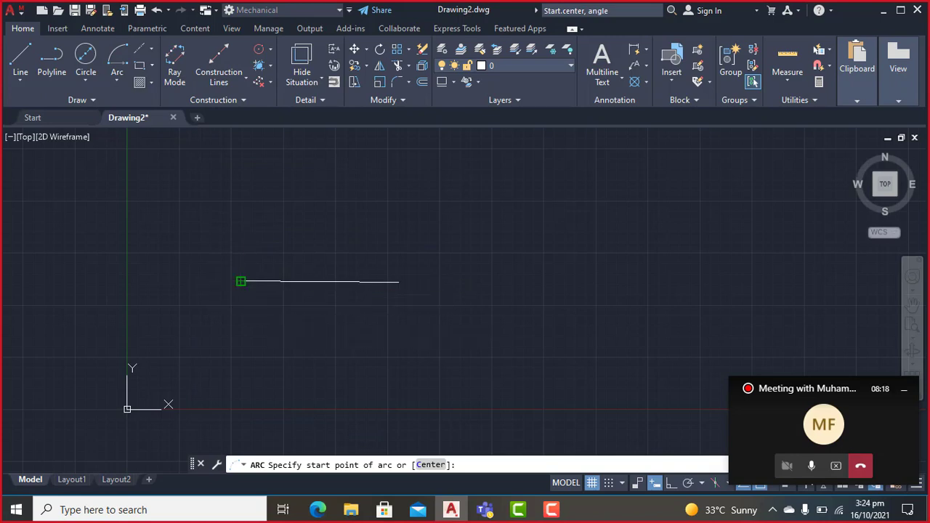
click(241, 281)
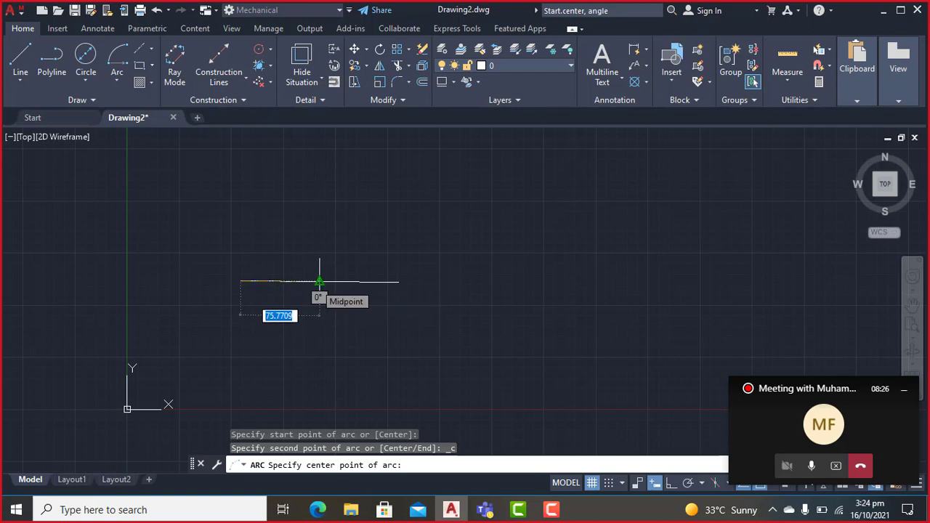
click(319, 281)
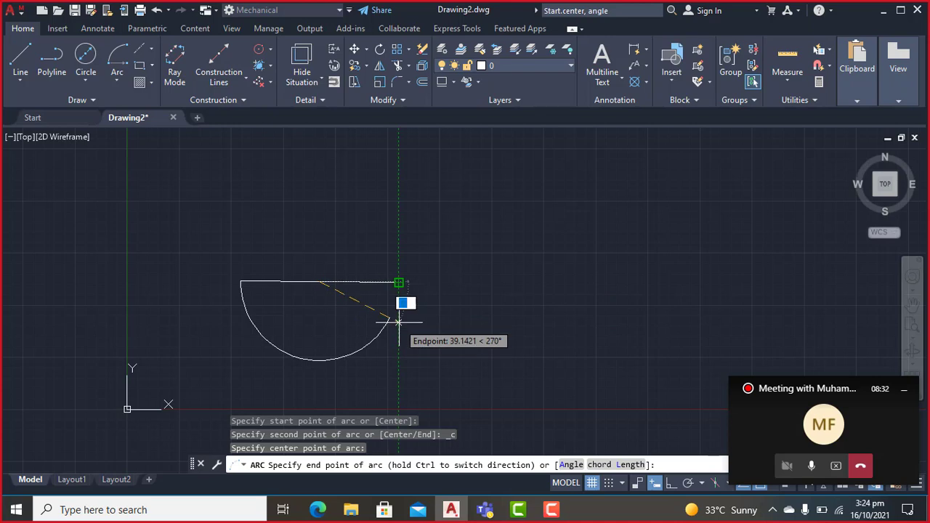
click(398, 282)
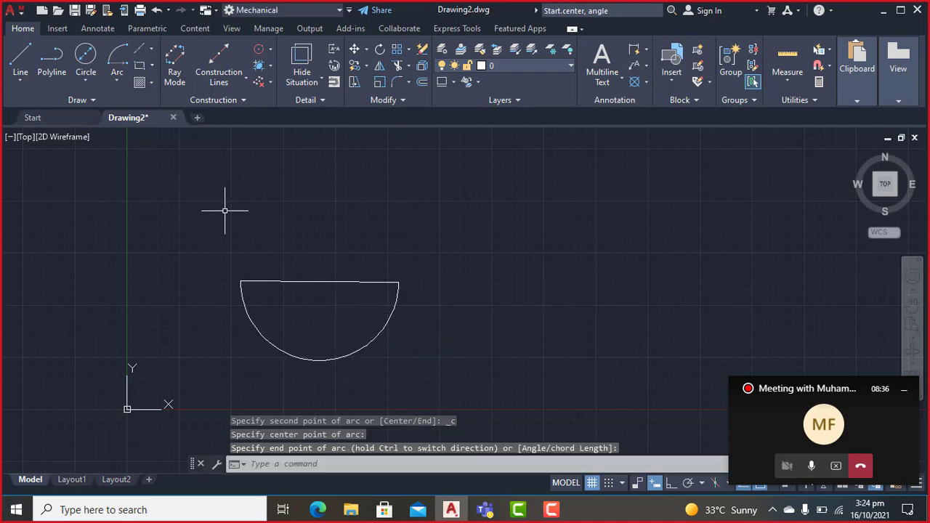
click(119, 80)
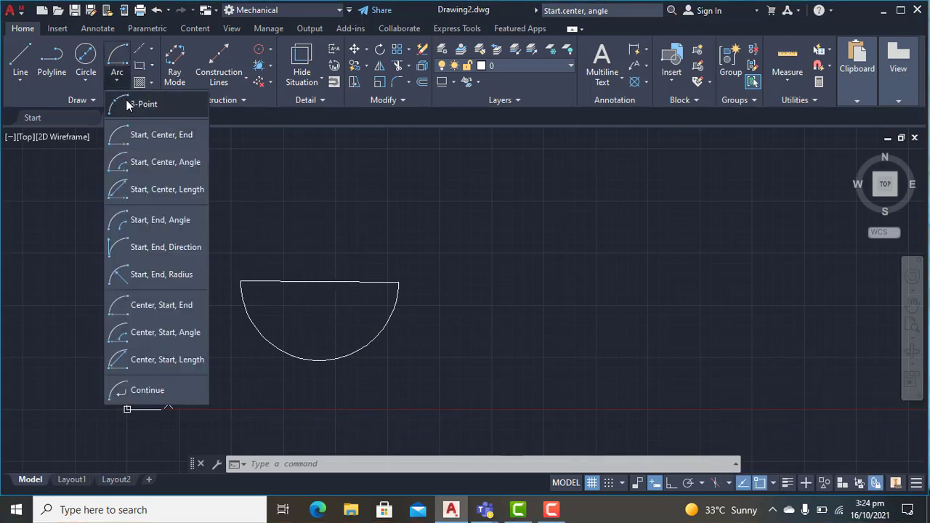
click(162, 136)
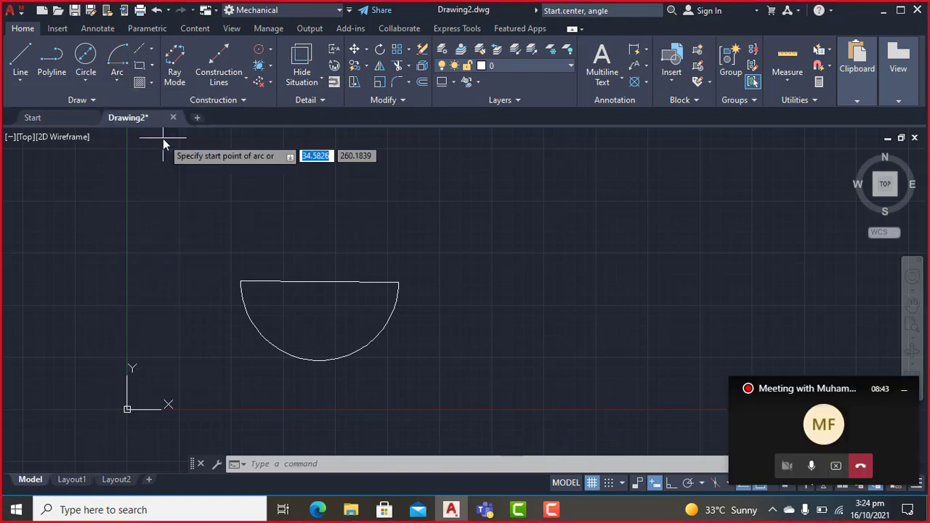
click(241, 281)
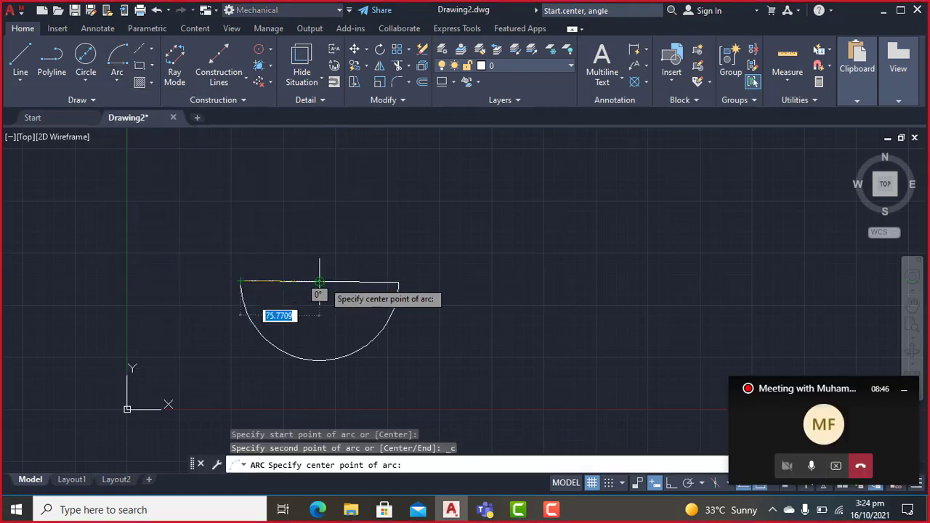
click(320, 281)
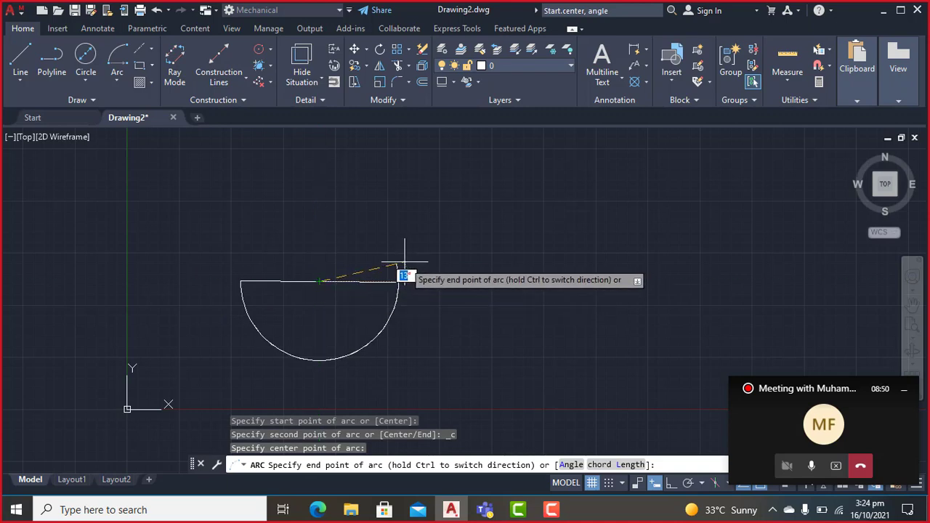
key(ctrl)
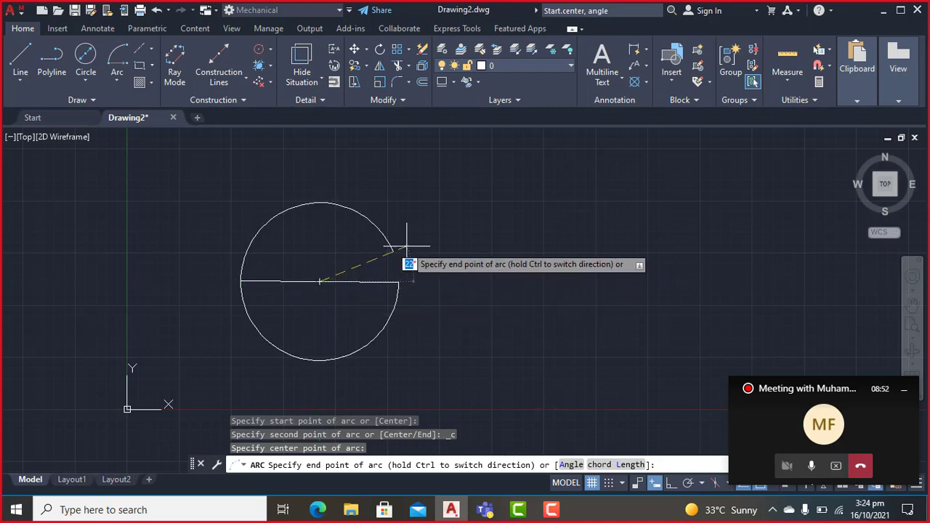
click(399, 282)
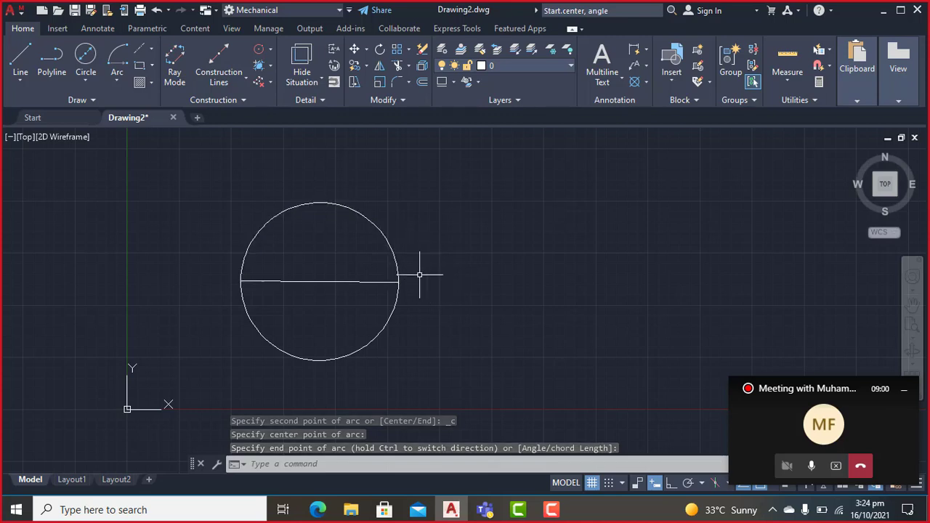
key(ctrl+z)
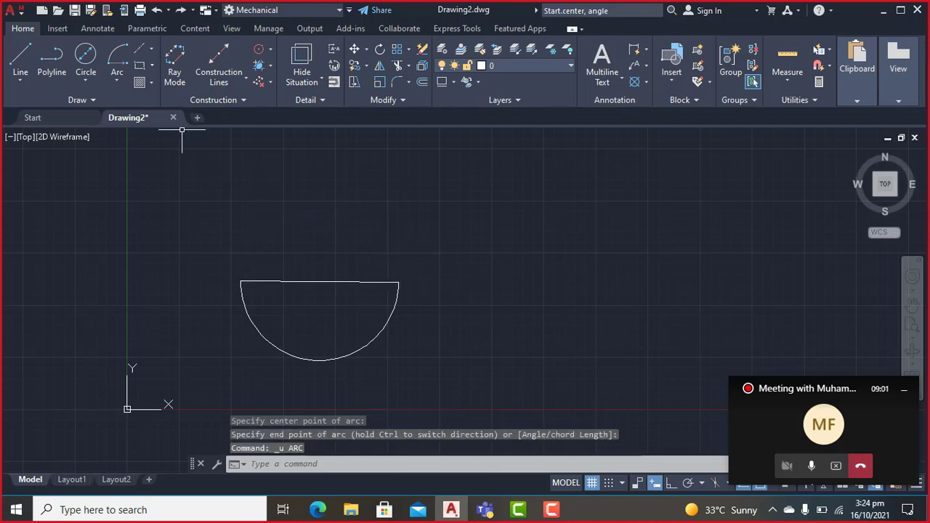
- Add the upper semicircle from the line's left end, centred on its midpoint, to the right end
click(116, 56)
click(240, 281)
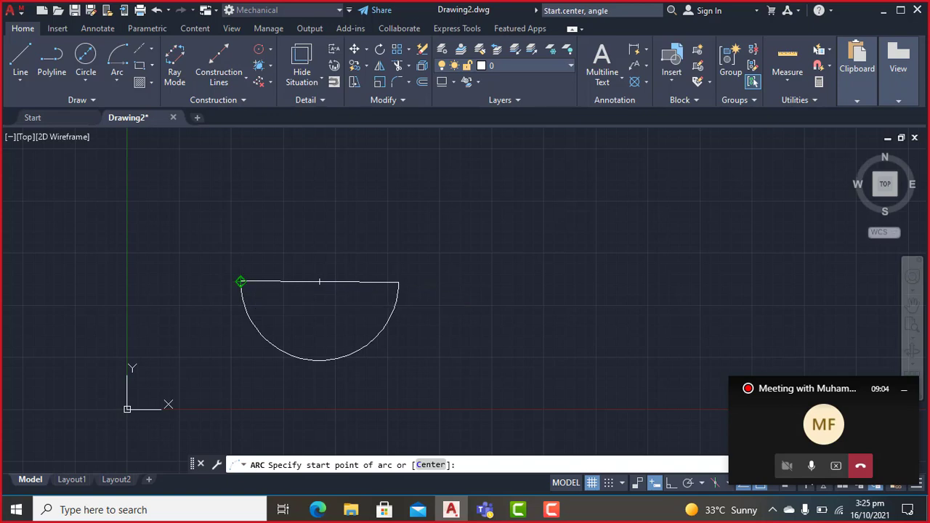
click(320, 282)
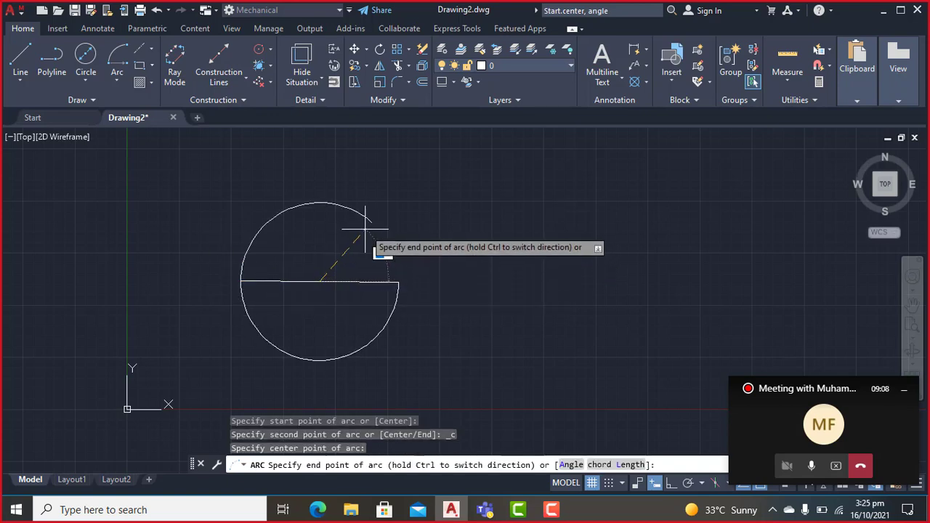
click(398, 282)
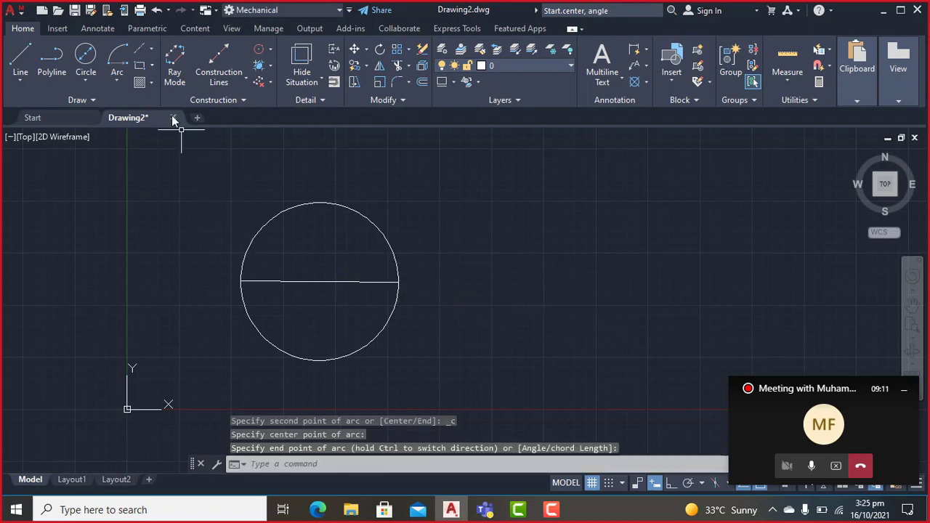
click(118, 82)
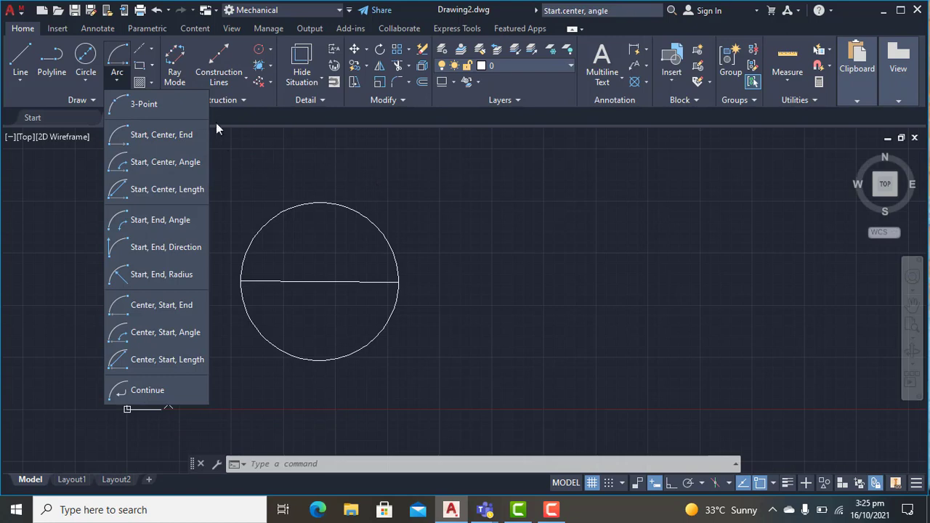
- Erase the line and both semicircular arcs with a right-to-left crossing window
click(167, 166)
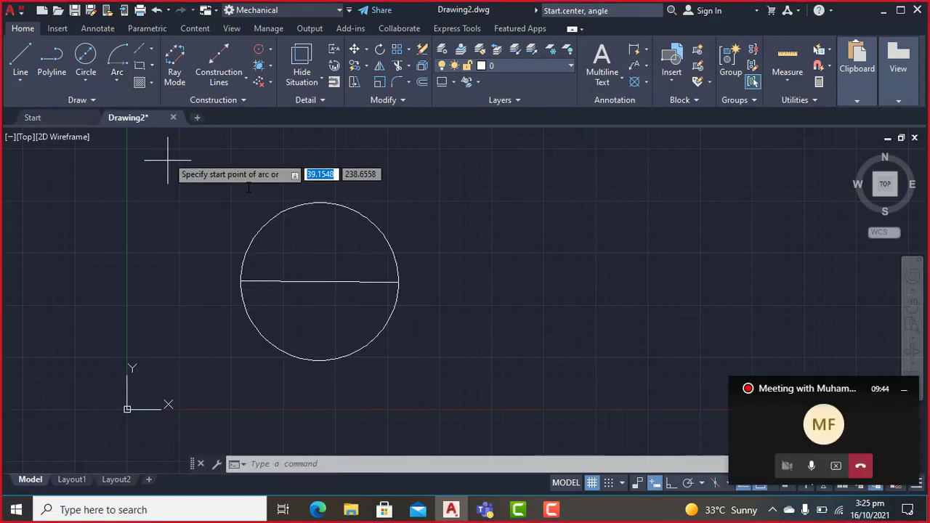
key(Escape)
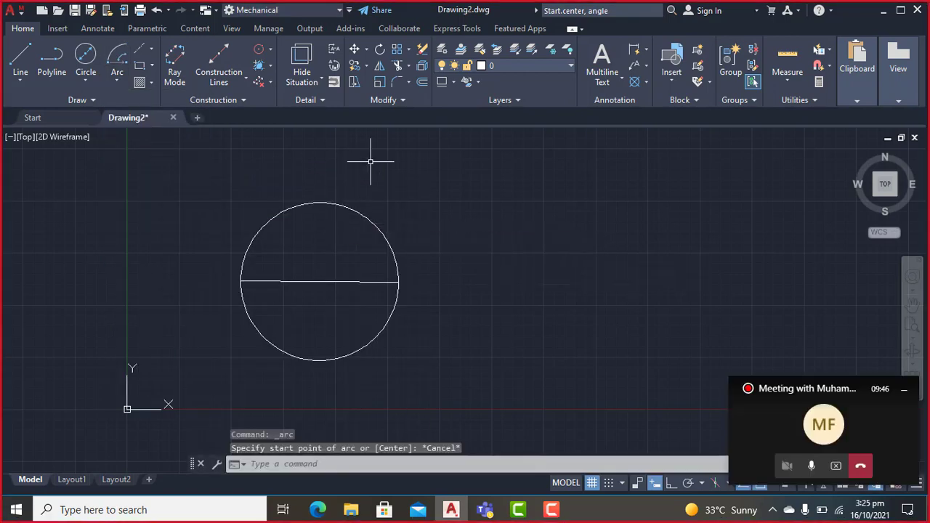
click(477, 204)
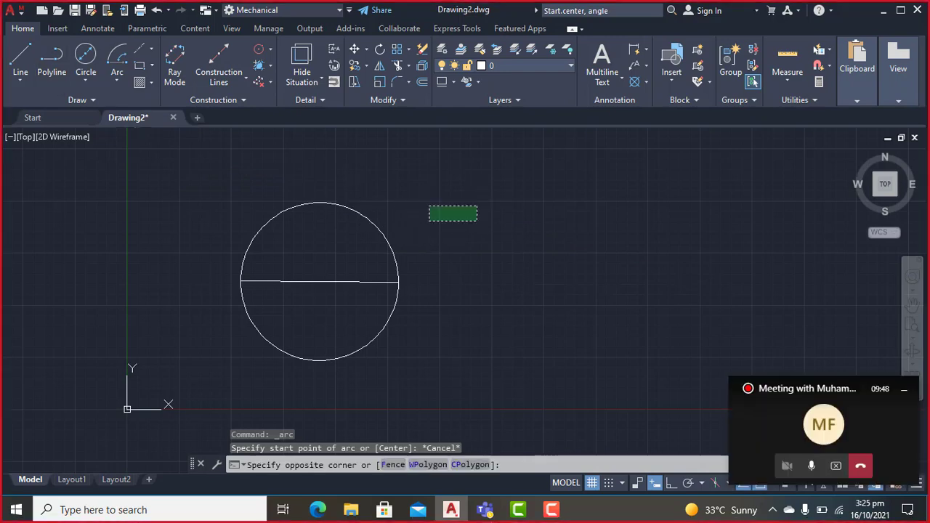
click(210, 346)
key(Delete)
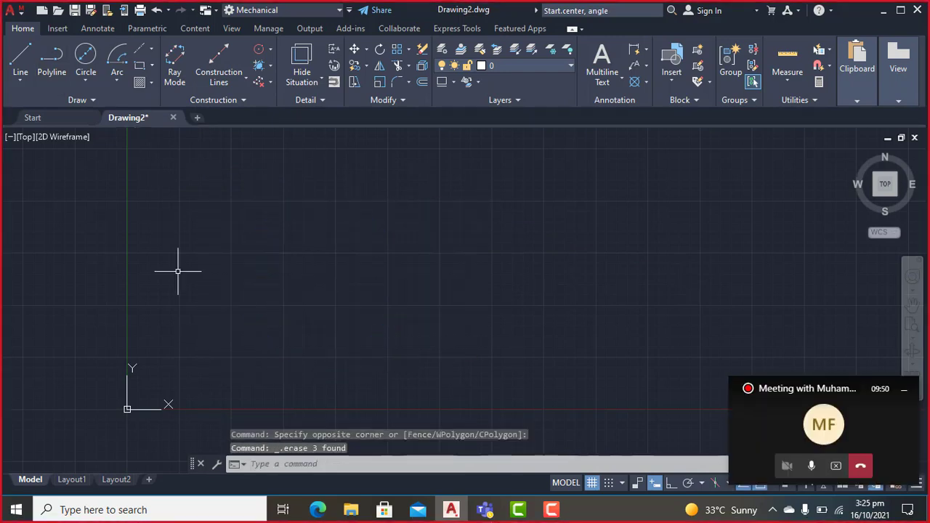
- Draw a new horizontal straight line with Ortho mode on
click(21, 54)
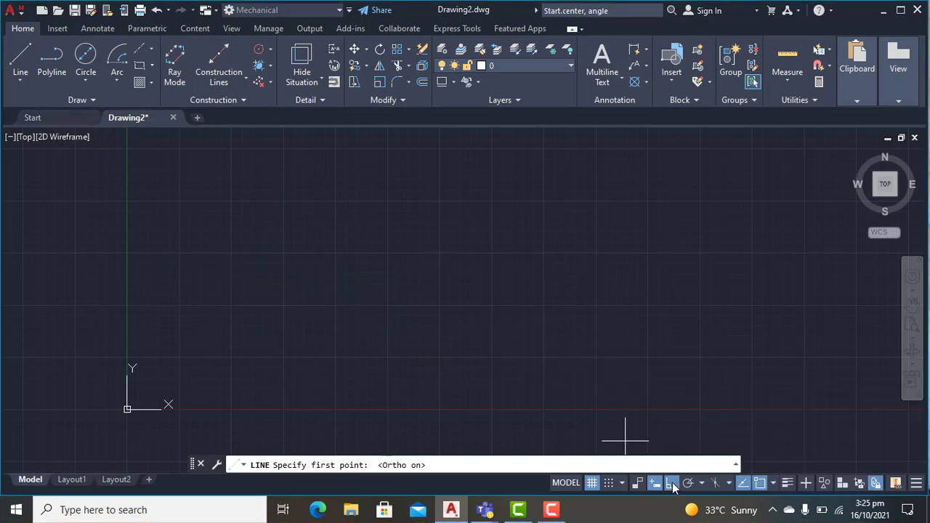
click(261, 277)
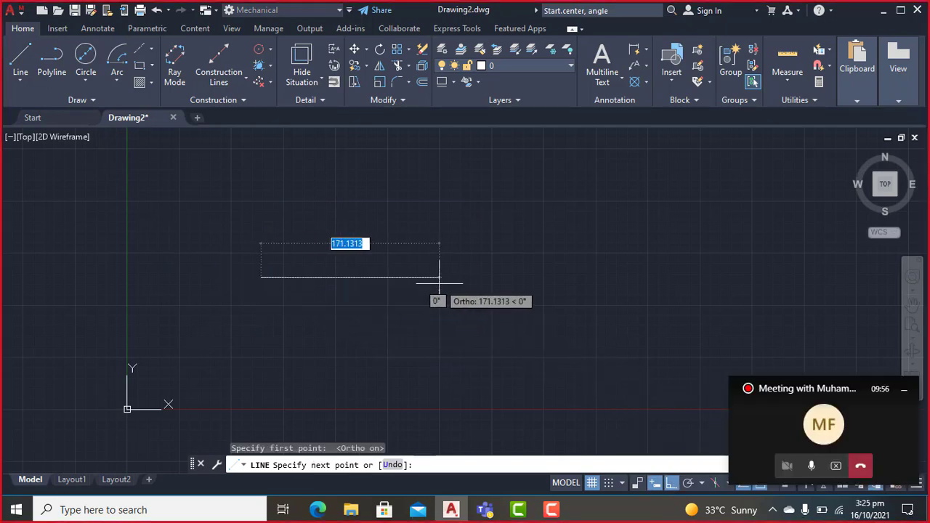
click(439, 277)
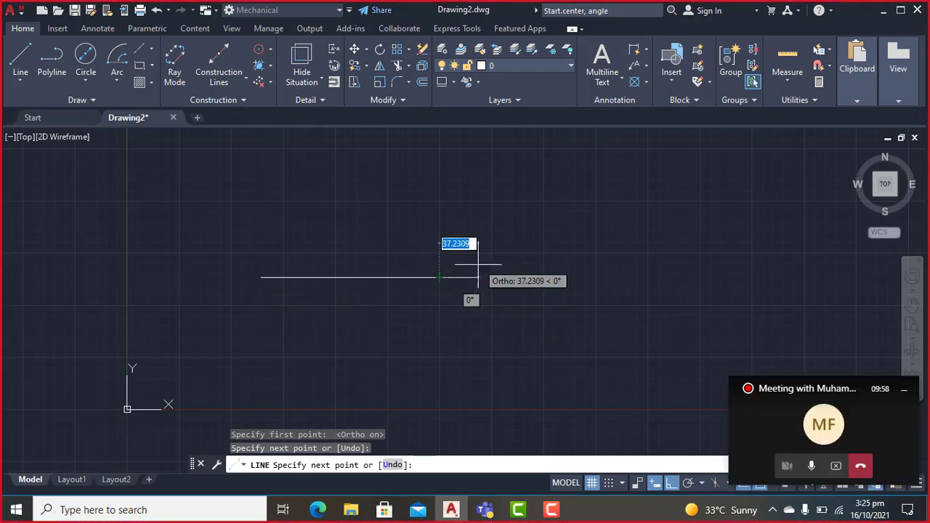
key(Escape)
scroll(390, 178, up, 2)
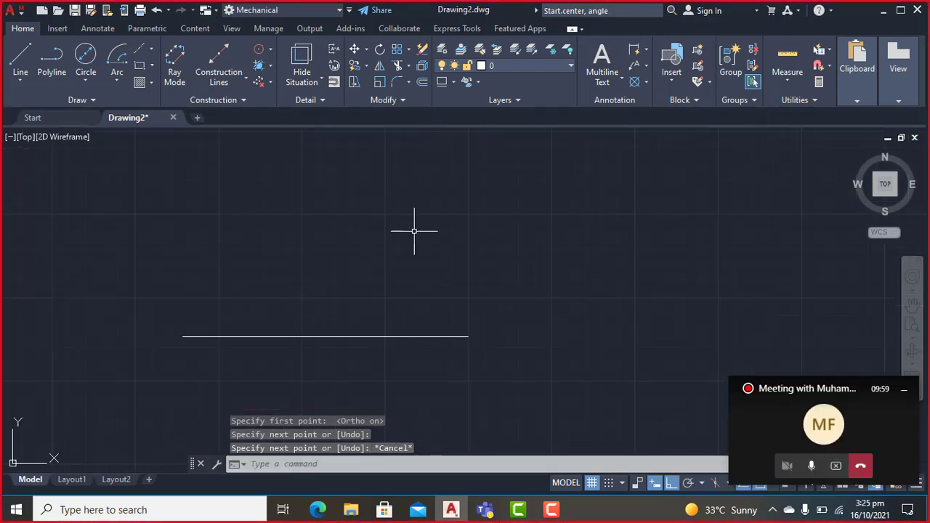
- Draw a Start, Center, Angle arc from the line's left end, centred on its midpoint, spanning 80°
click(120, 76)
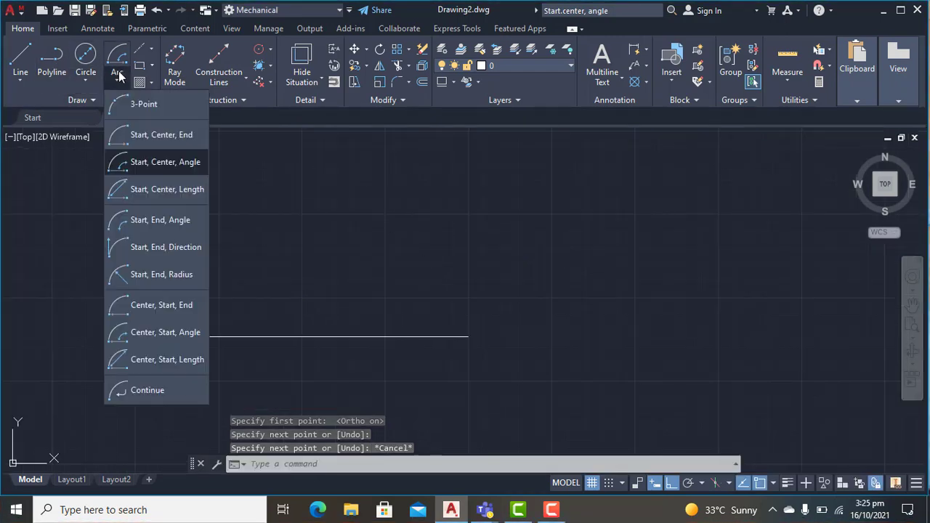
click(144, 157)
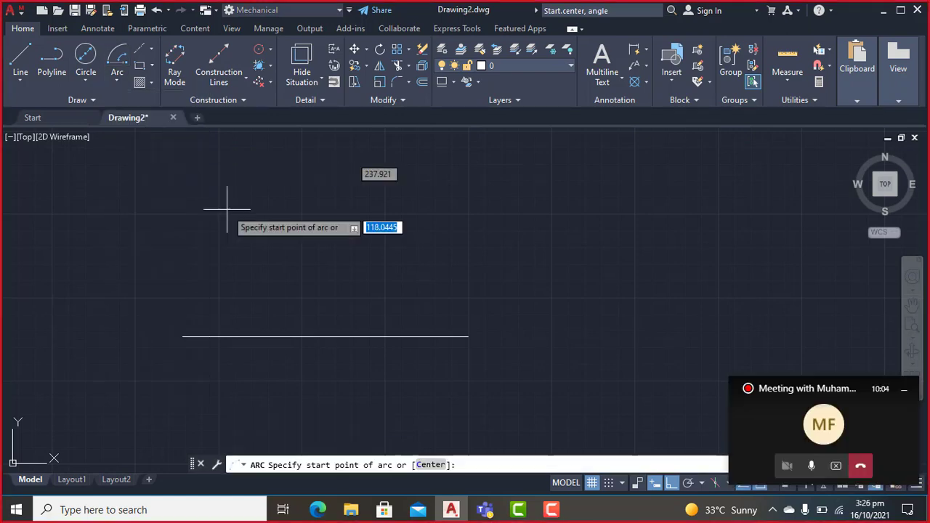
click(183, 336)
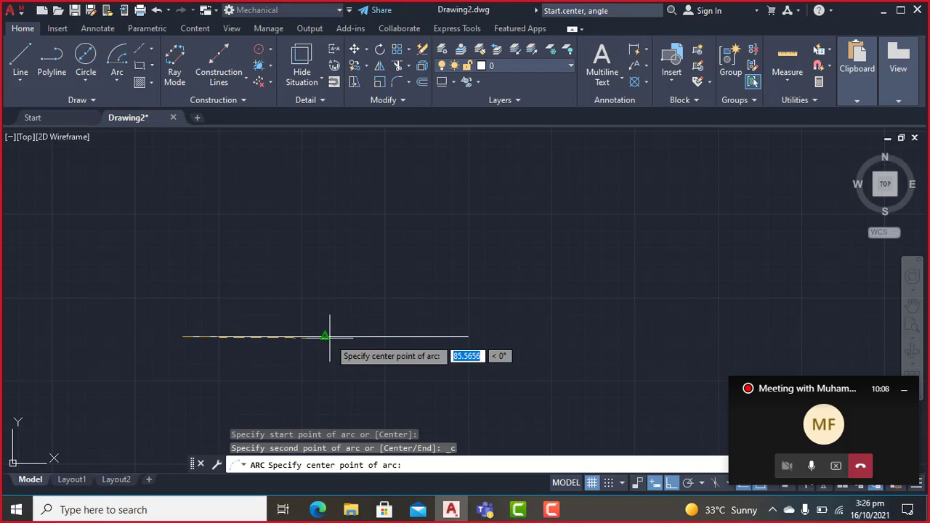
click(325, 336)
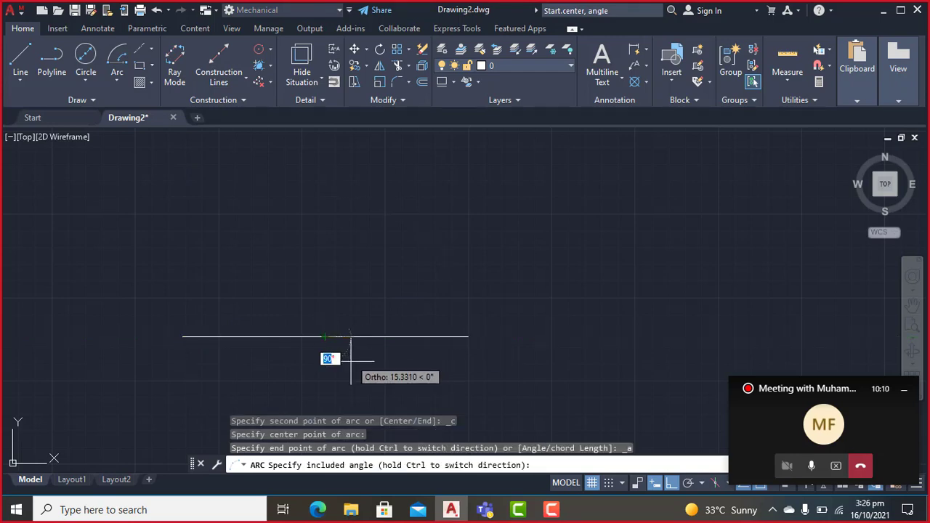
scroll(359, 361, down, 2)
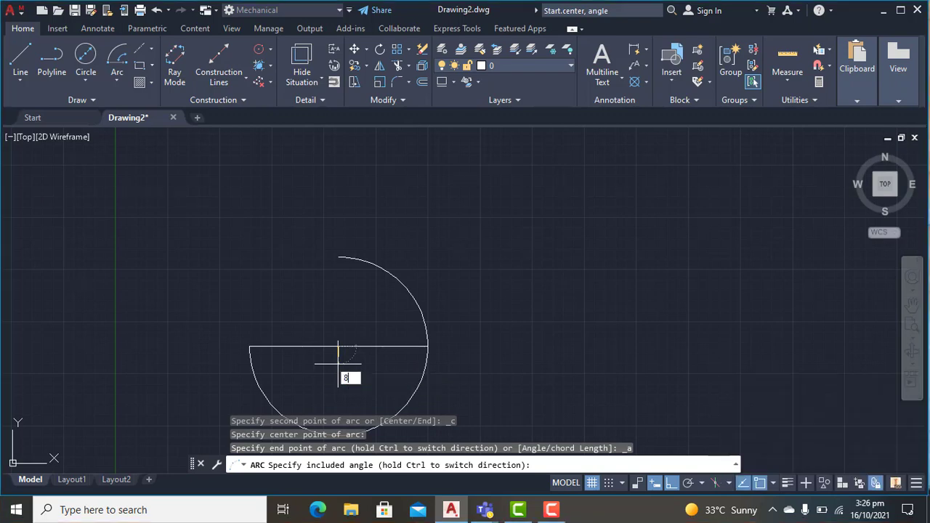
text(80)
key(Return)
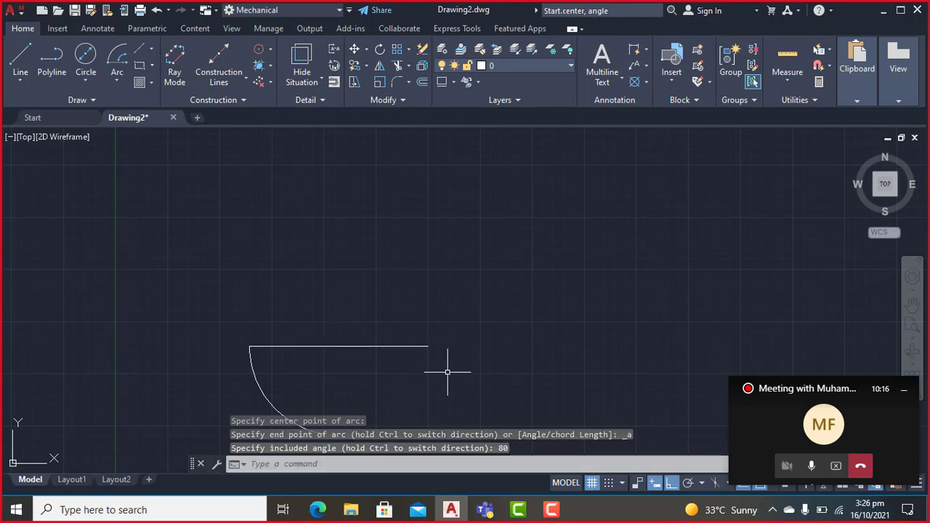
- Pan the drawing up and left to bring the arc into view
click(910, 307)
drag(467, 349, 481, 282)
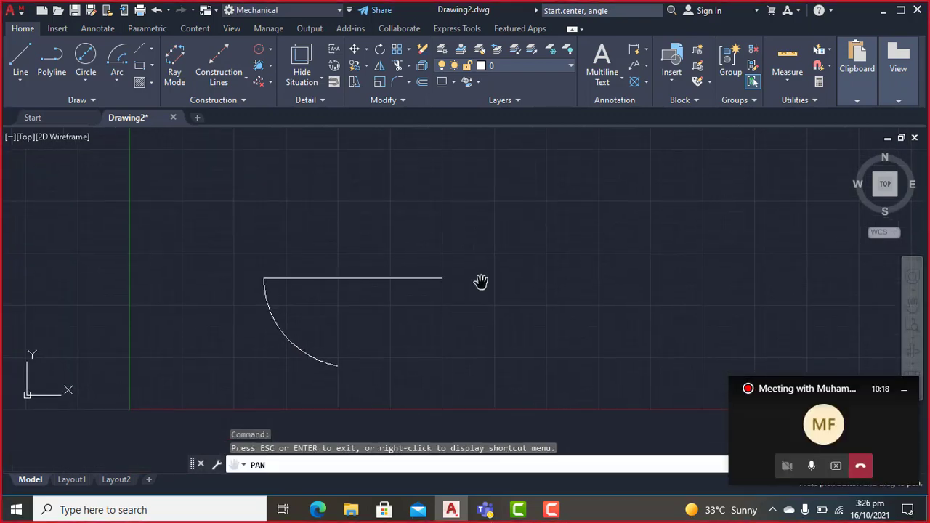
drag(409, 327, 345, 286)
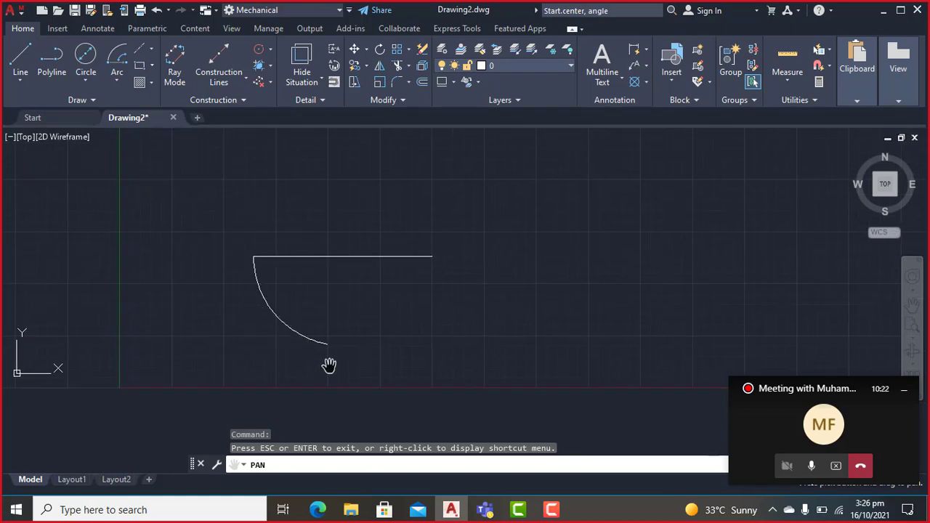
key(Escape)
click(353, 308)
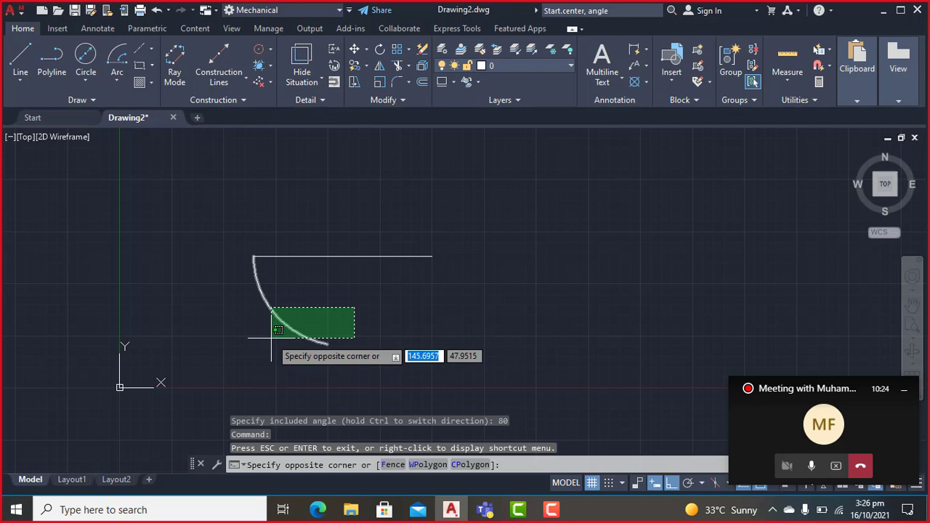
key(Escape)
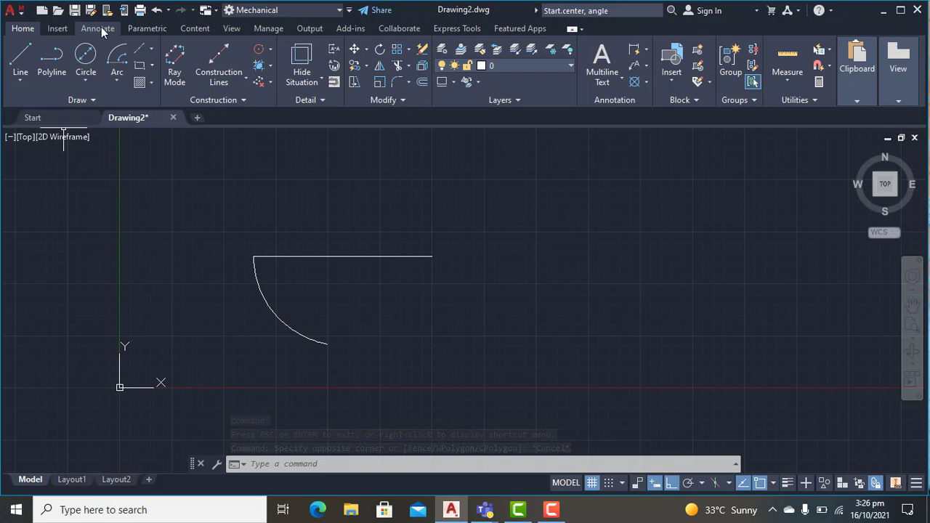
- Select the 80° arc below the line and delete it
click(271, 311)
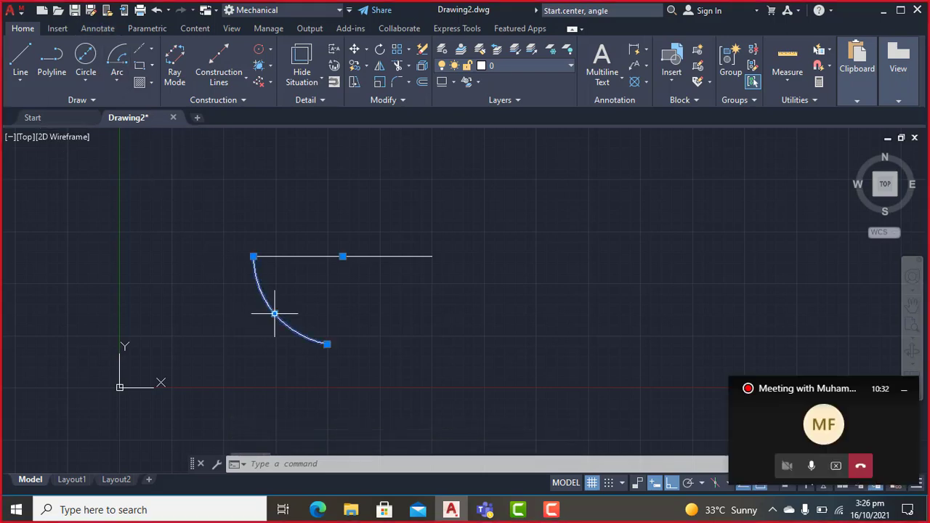
mouse_move(274, 313)
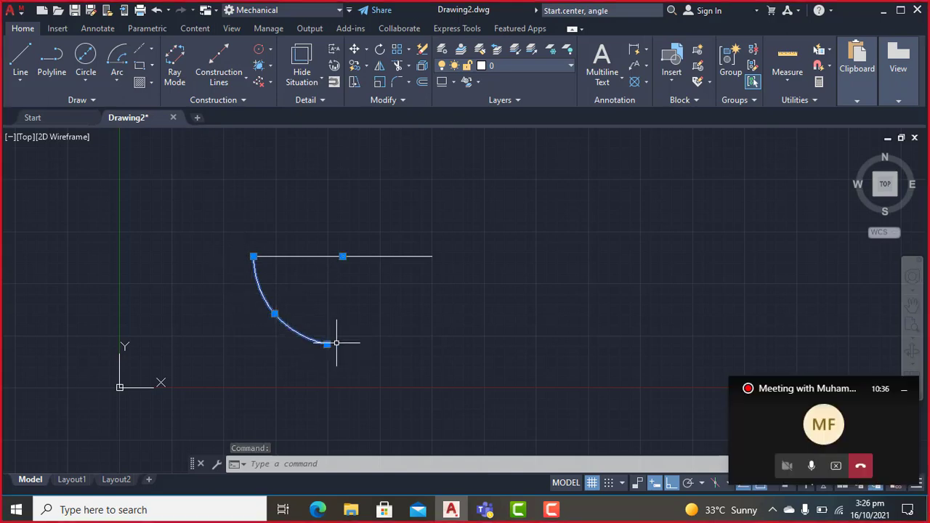
click(274, 314)
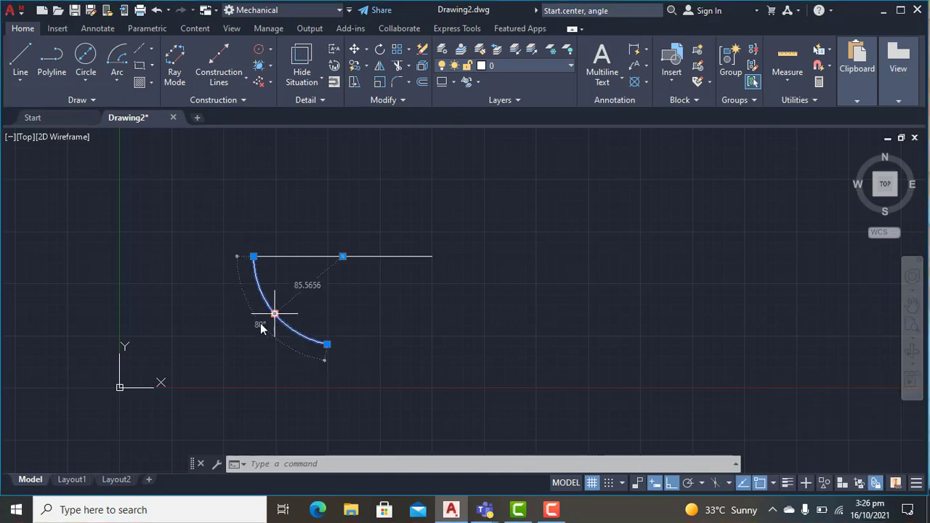
key(Escape)
key(Escape)
click(270, 310)
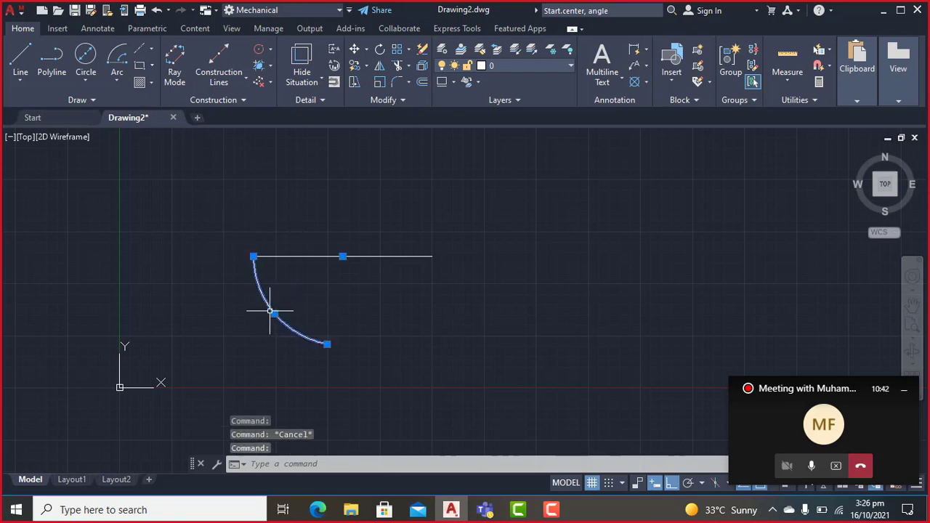
key(Delete)
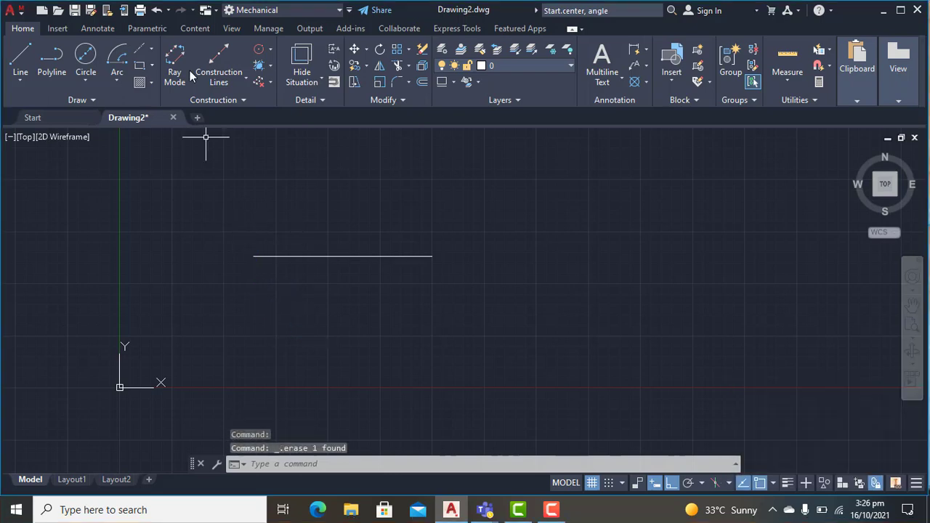
click(127, 73)
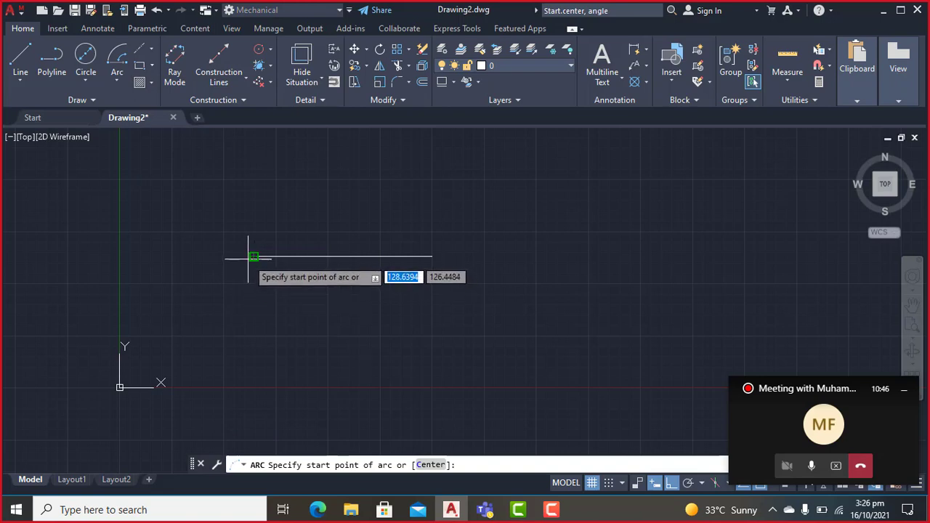
click(252, 257)
click(342, 256)
text(270)
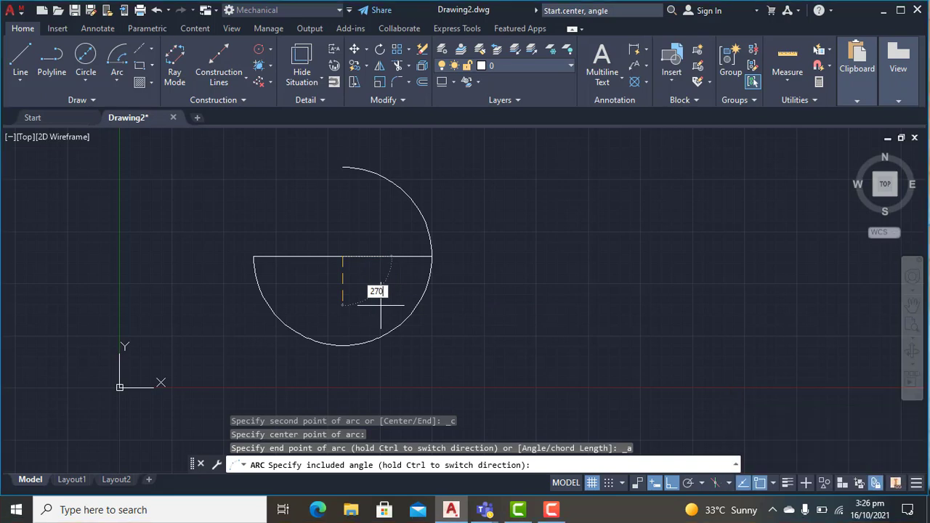
key(Return)
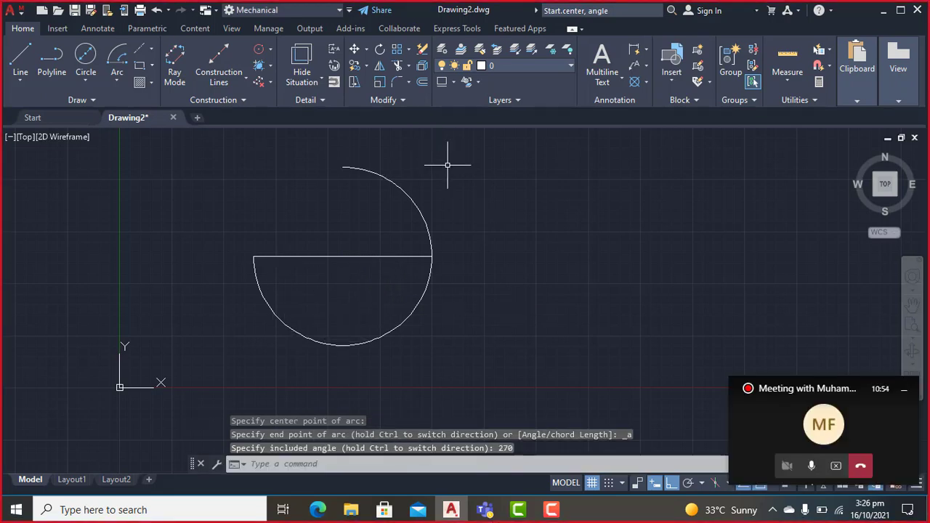
click(416, 202)
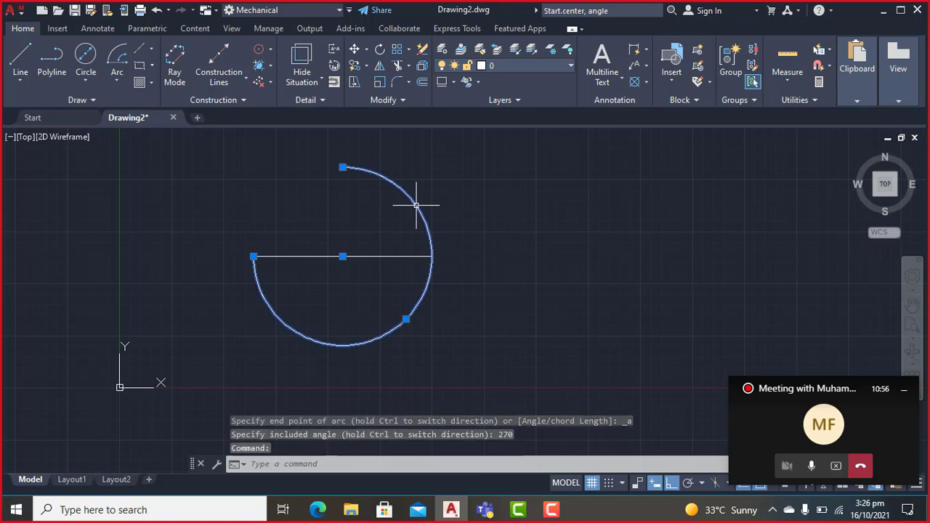
key(Delete)
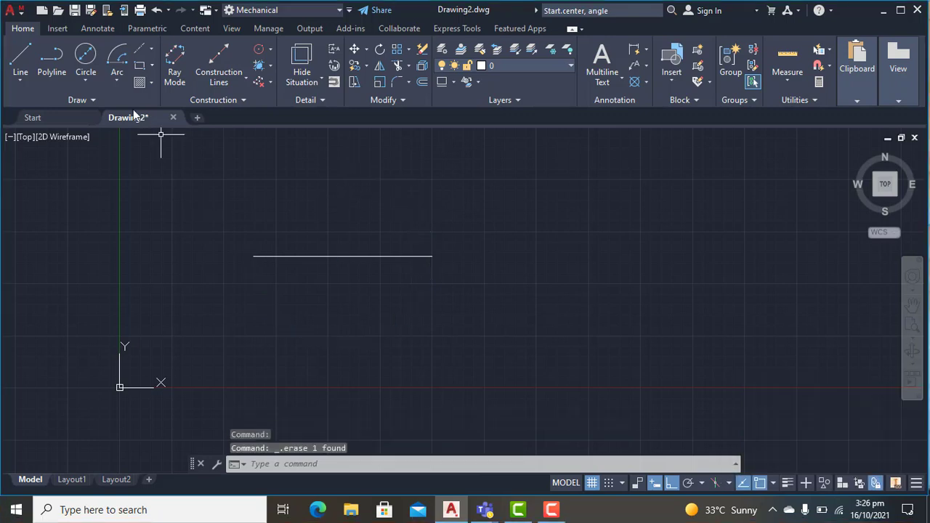
- Draw a −80° start-center-angle arc from the line's left end about its midpoint, then window-select it
click(121, 56)
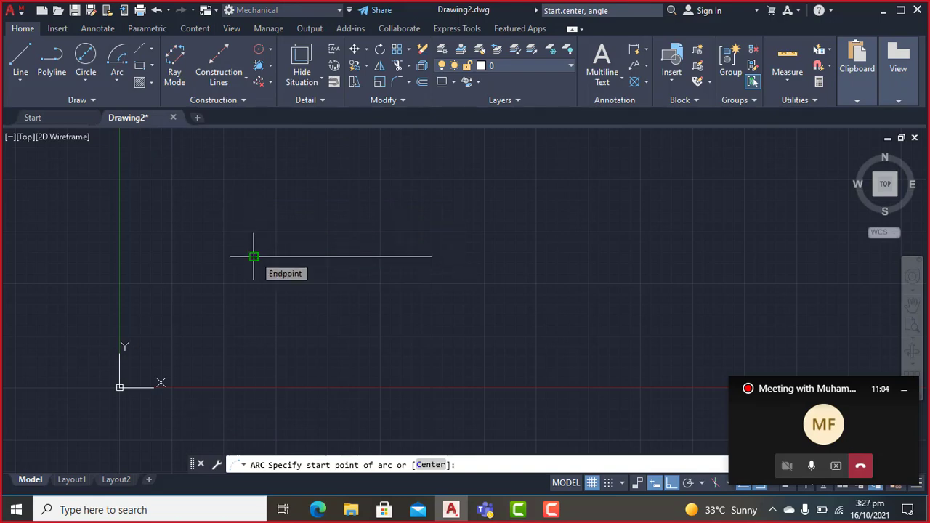
click(253, 256)
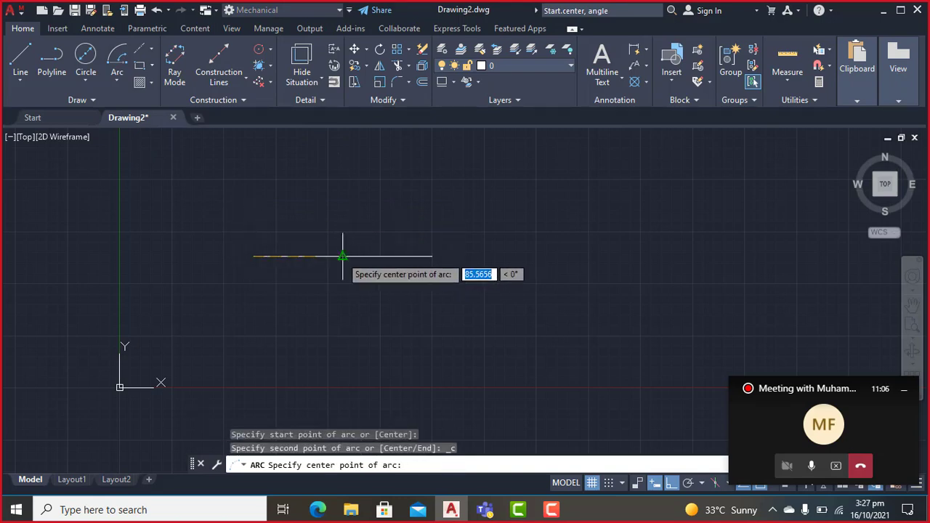
click(343, 255)
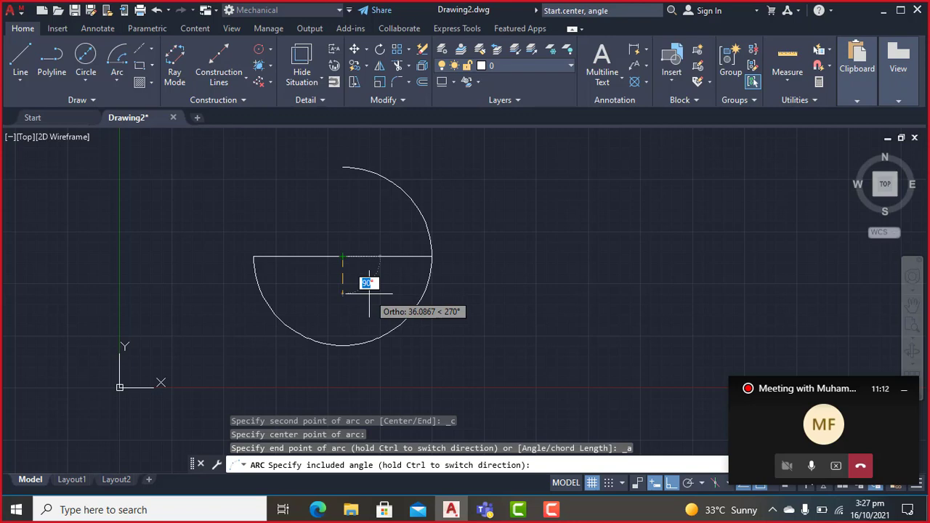
text(-1)
key(Return)
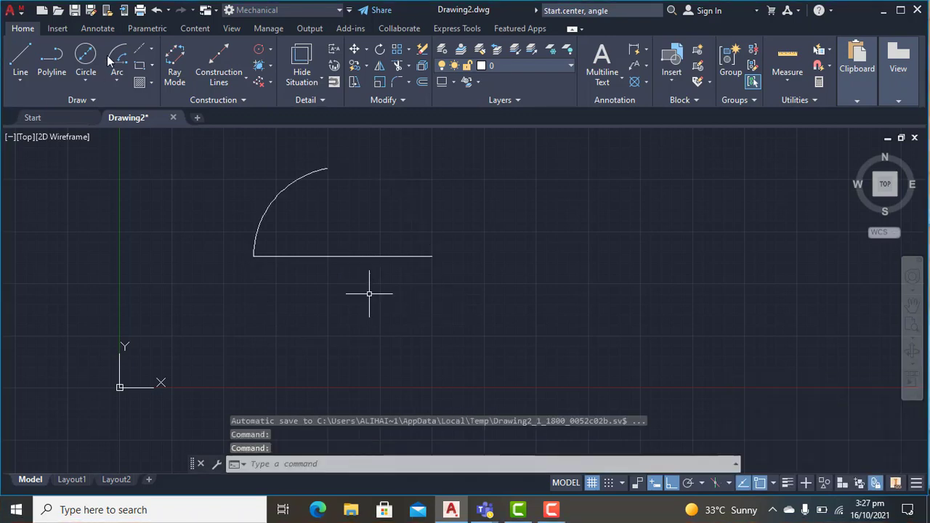
click(352, 150)
click(245, 233)
key(Delete)
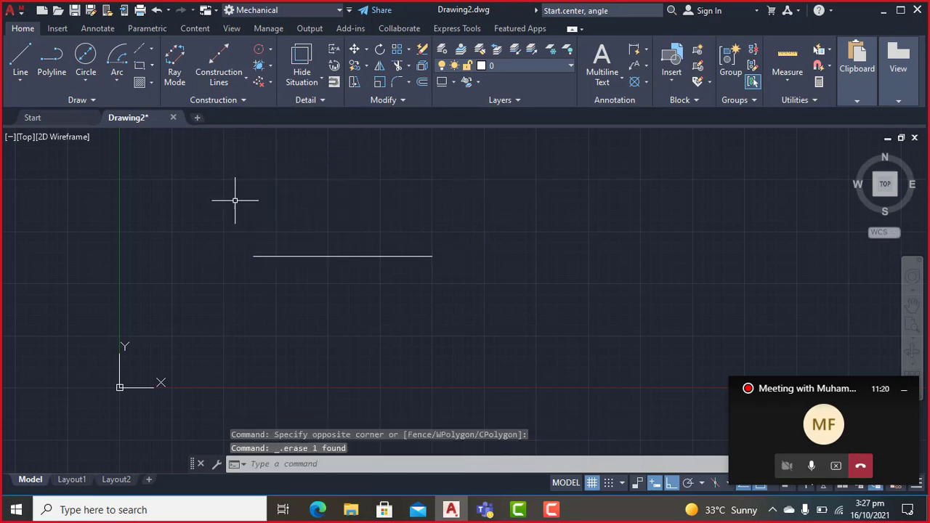
click(118, 59)
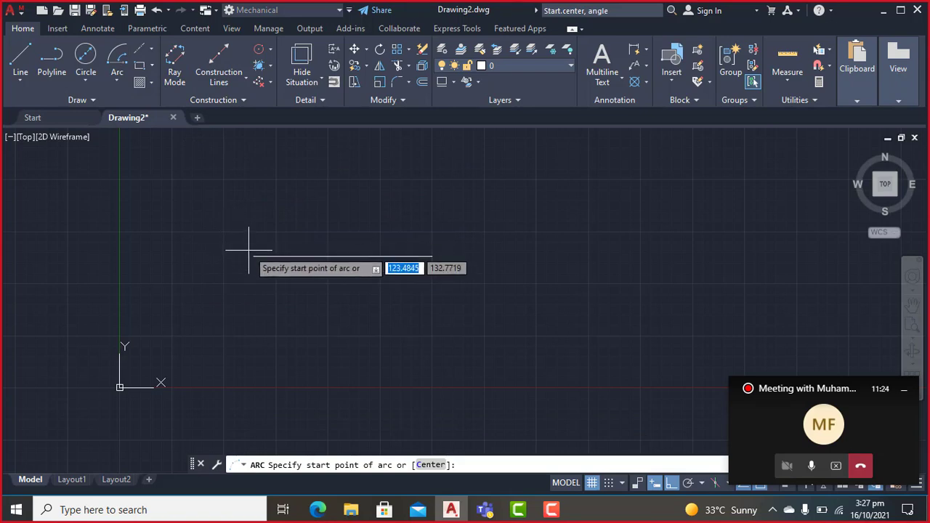
click(255, 254)
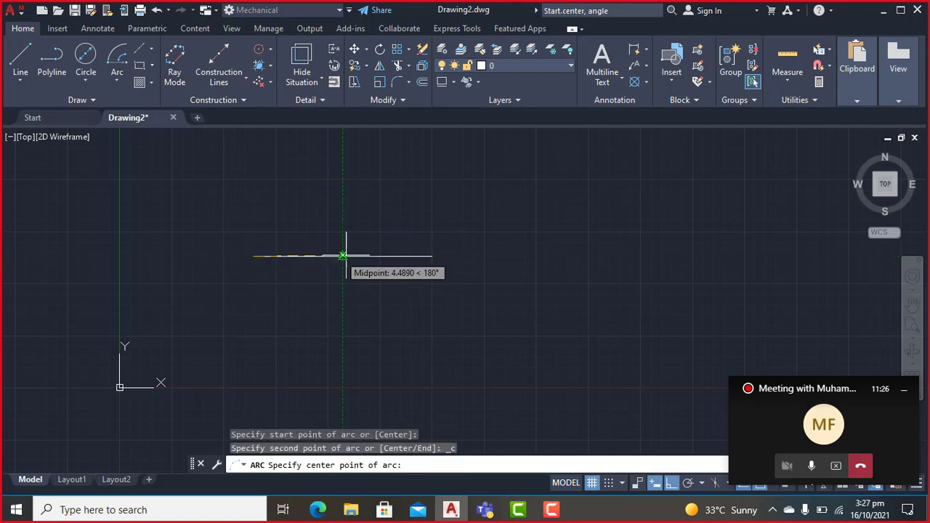
click(343, 257)
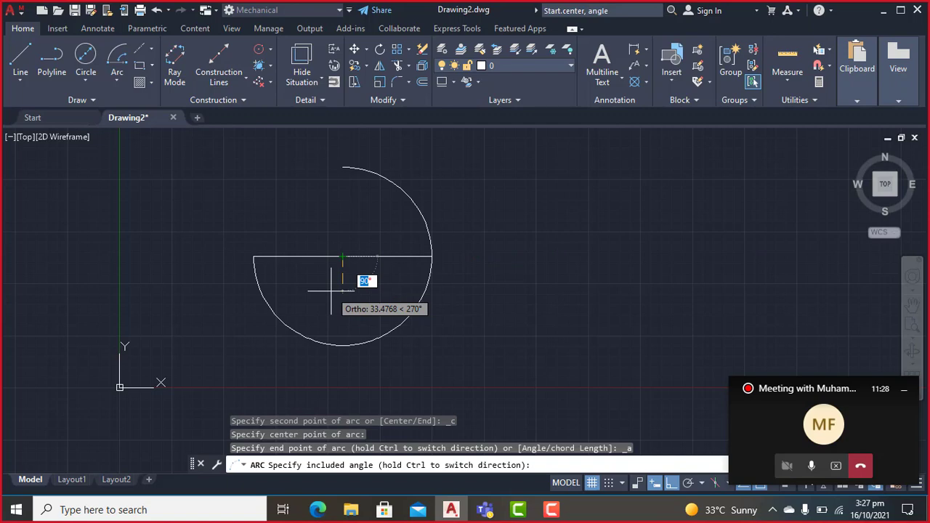
text(-120)
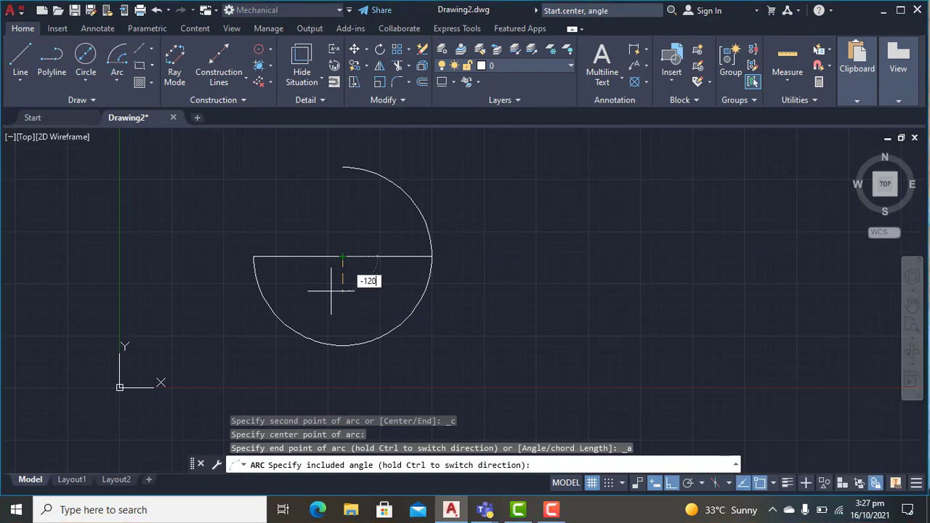
key(Return)
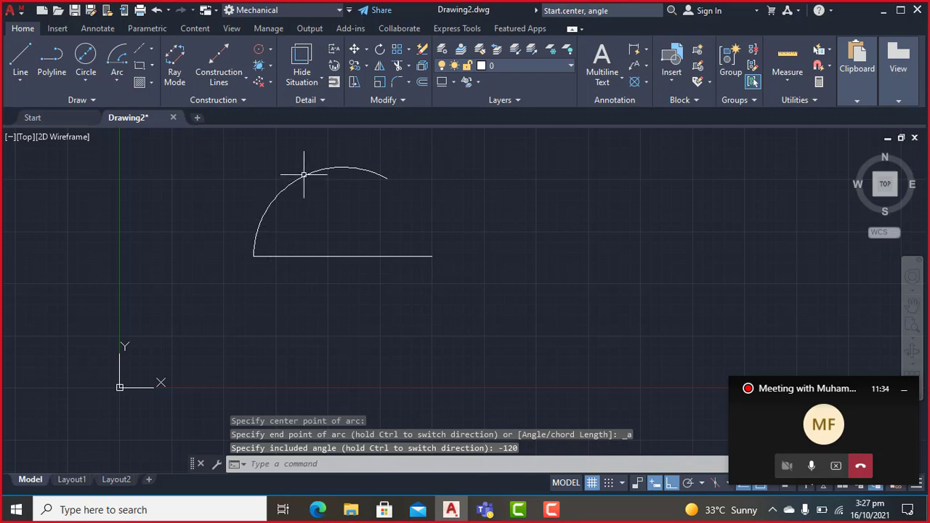
click(410, 161)
click(259, 212)
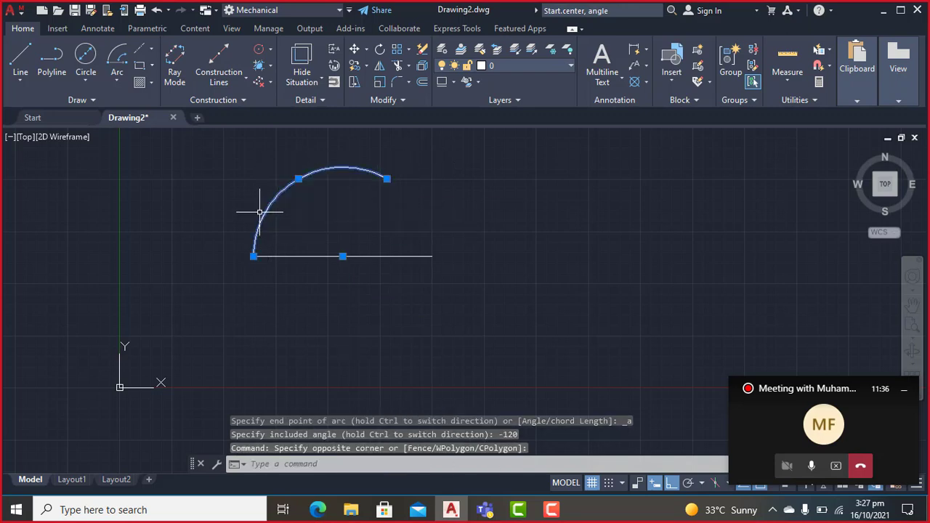
key(Delete)
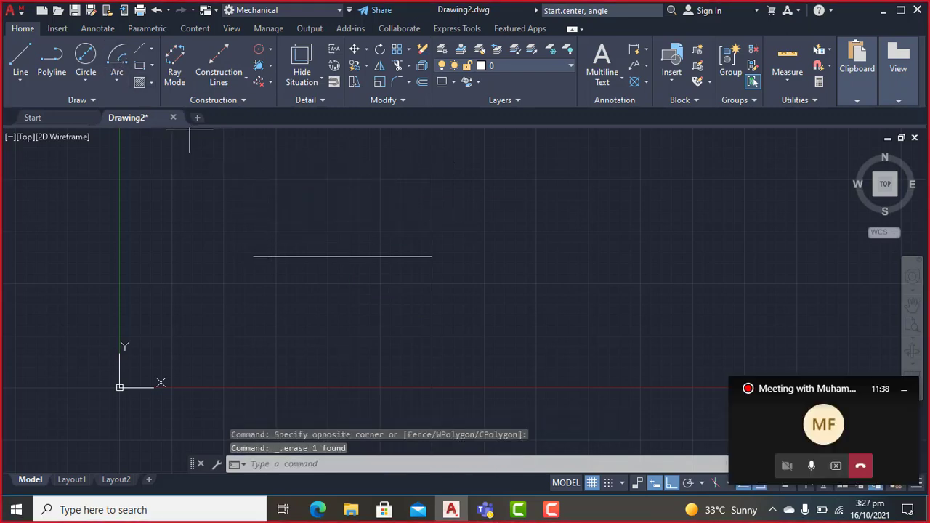
click(119, 58)
- With Ortho off, draw a start-center-angle arc from the line's left endpoint, centred on its midpoint
click(120, 75)
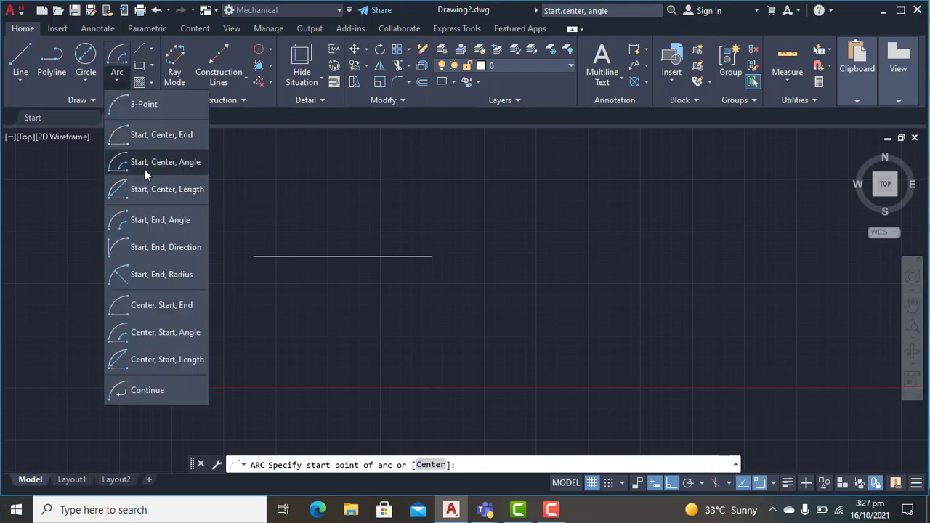
click(154, 169)
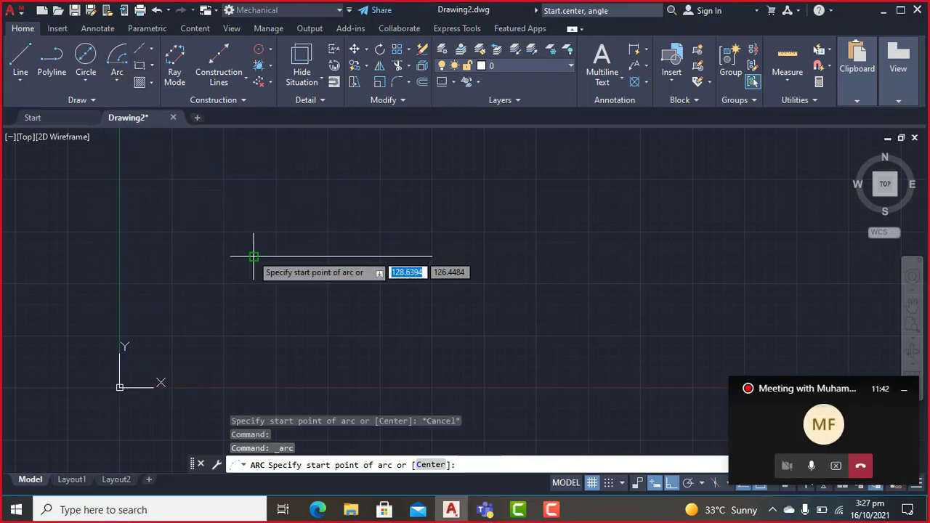
scroll(316, 201, up, 1)
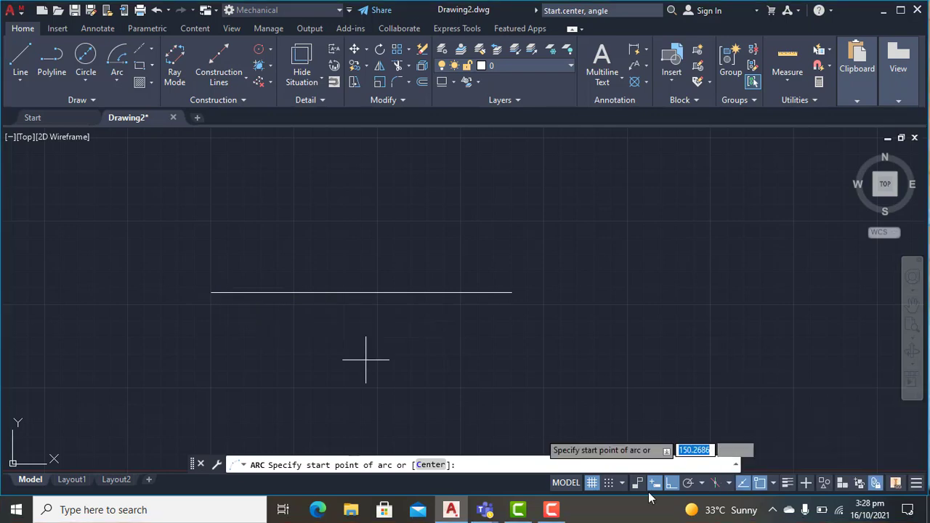
click(671, 483)
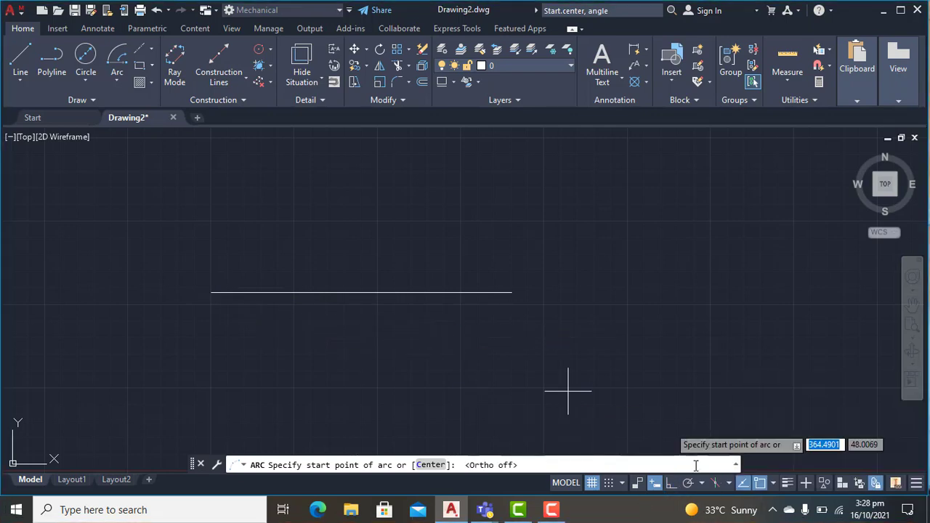
click(210, 293)
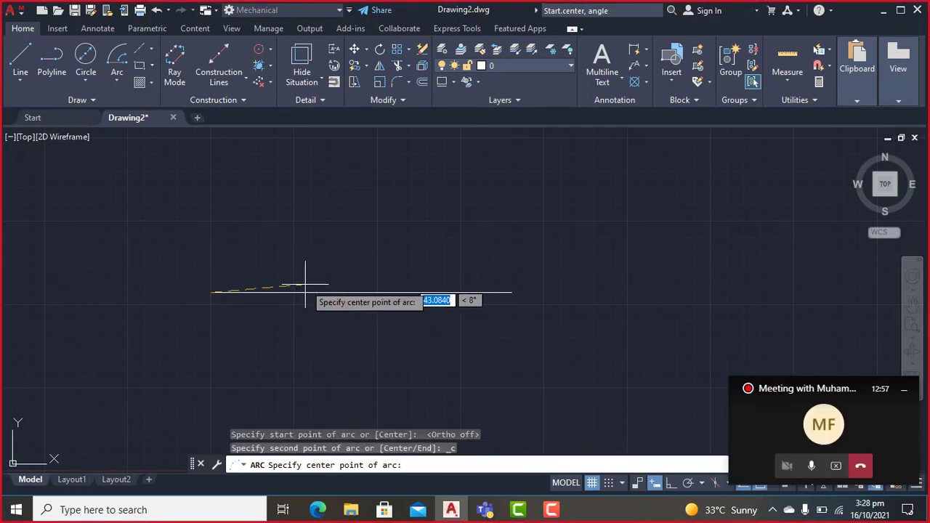
click(359, 293)
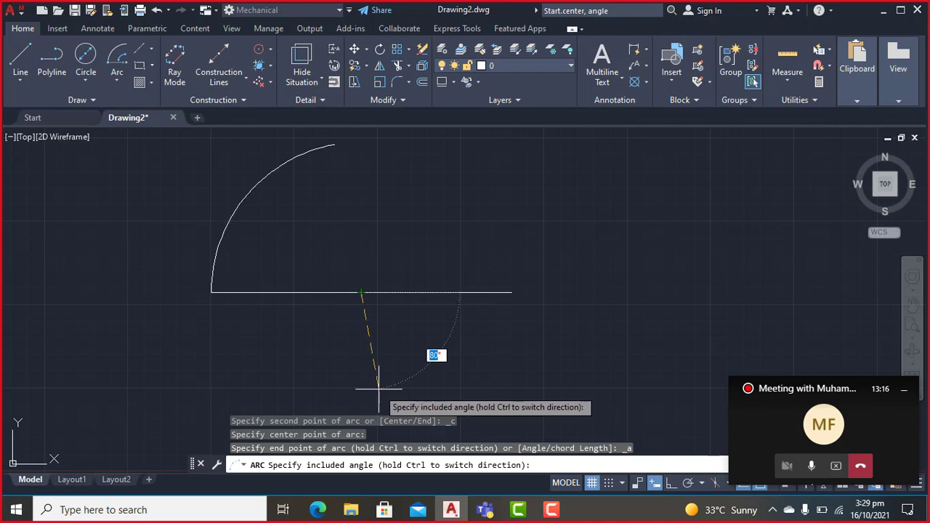
key(Escape)
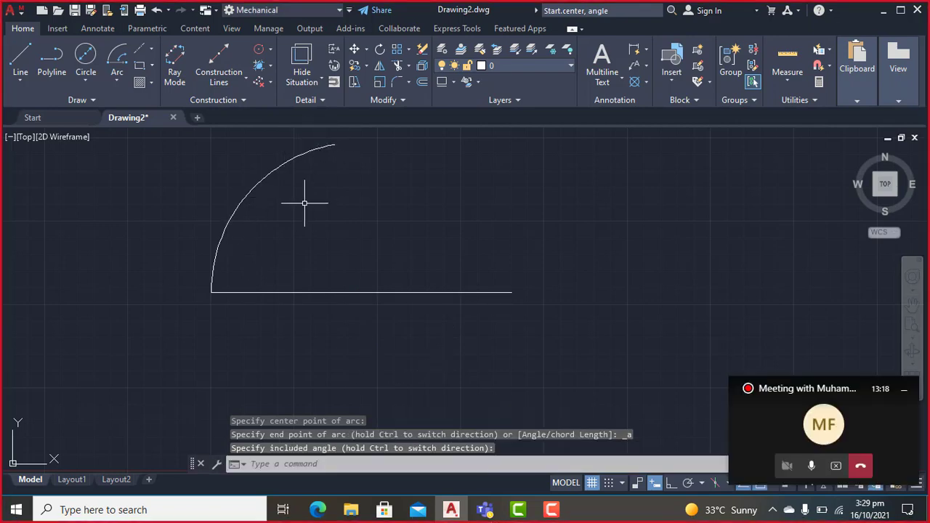
- Cancel the pending arc command, then crossing-select the upward arc and delete it
click(122, 83)
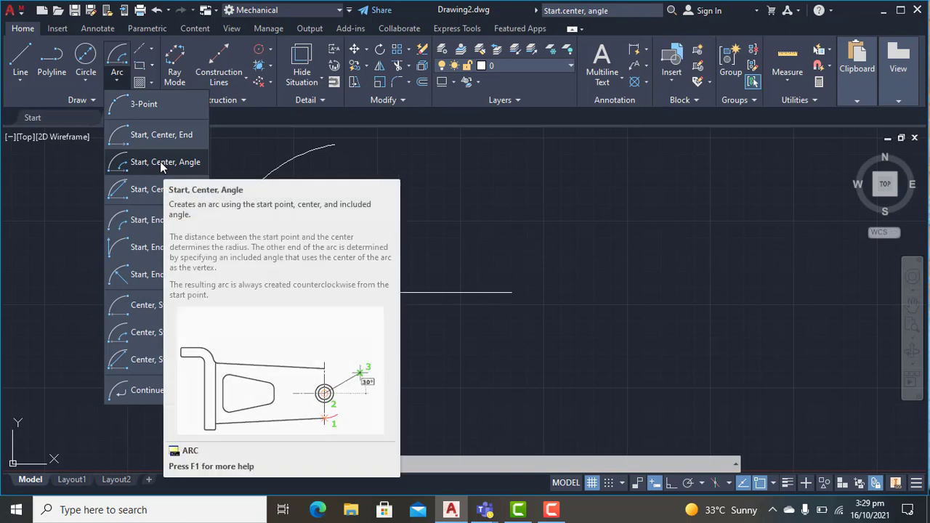
click(160, 162)
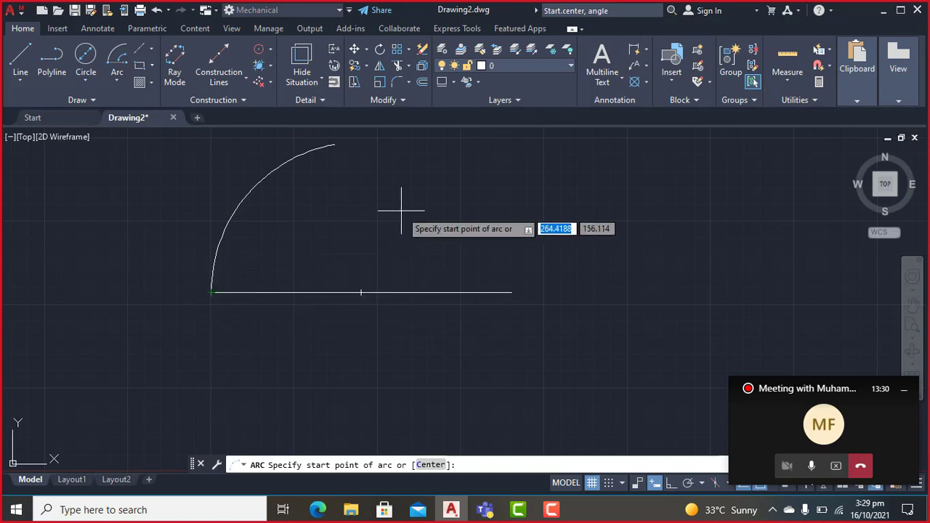
key(Escape)
click(396, 153)
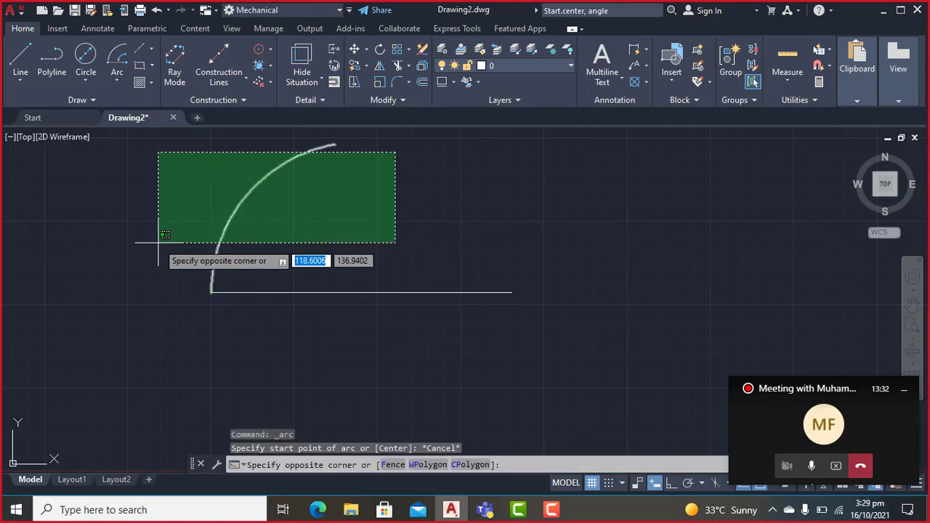
click(159, 243)
key(Delete)
click(117, 58)
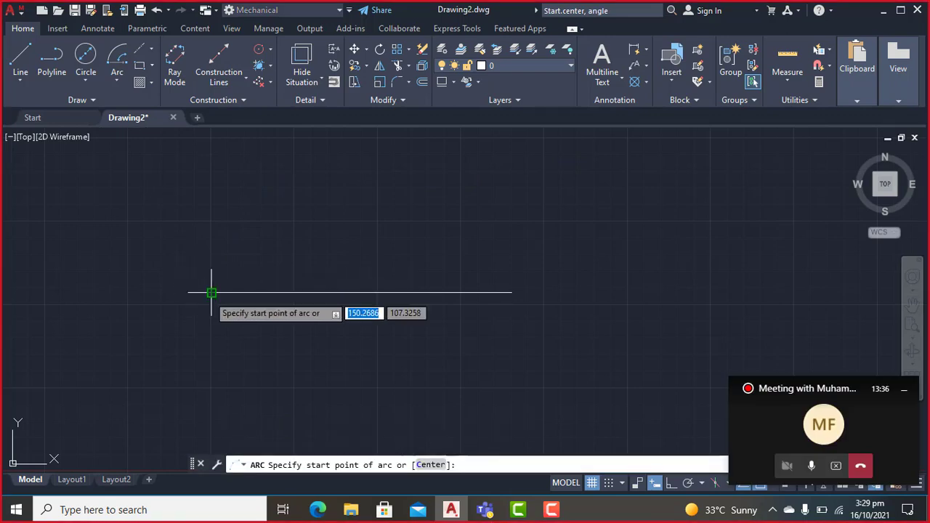
- Draw a 120° arc starting at the line's left end, centred on its midpoint
click(211, 293)
click(361, 292)
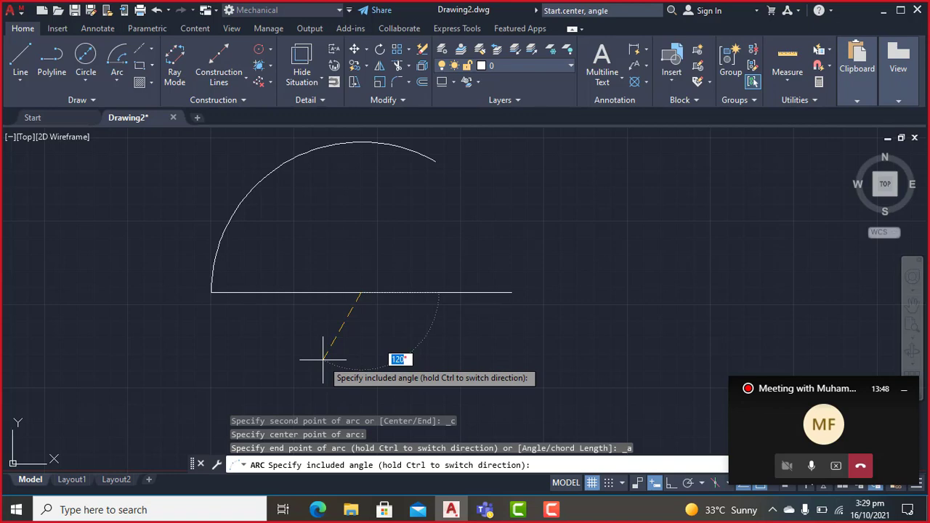
key(Escape)
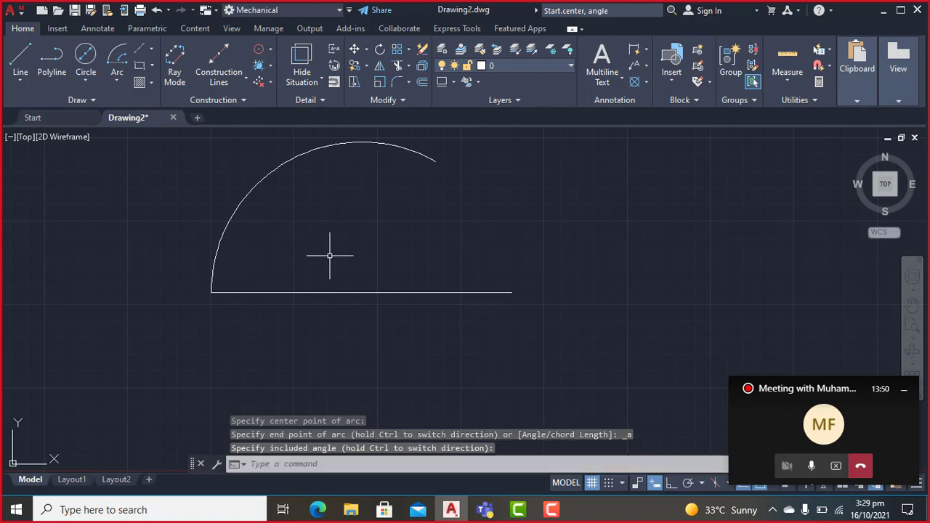
click(116, 84)
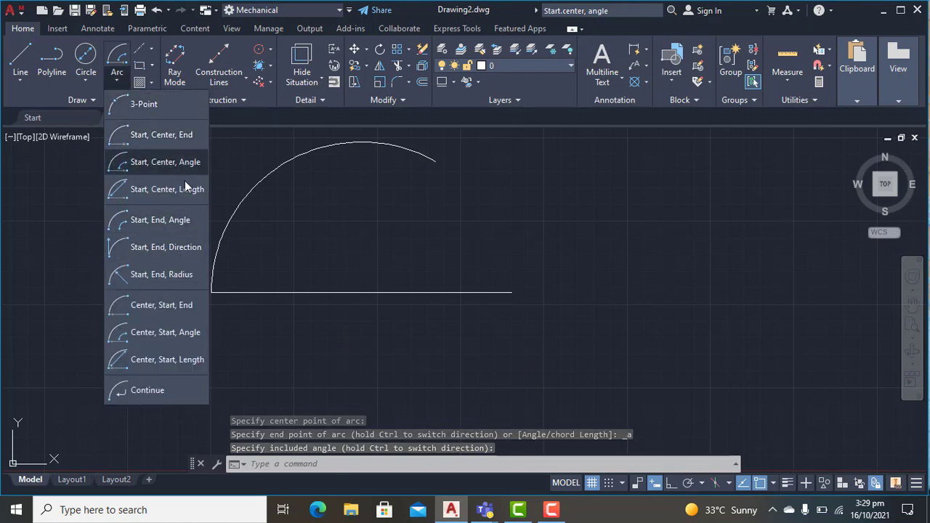